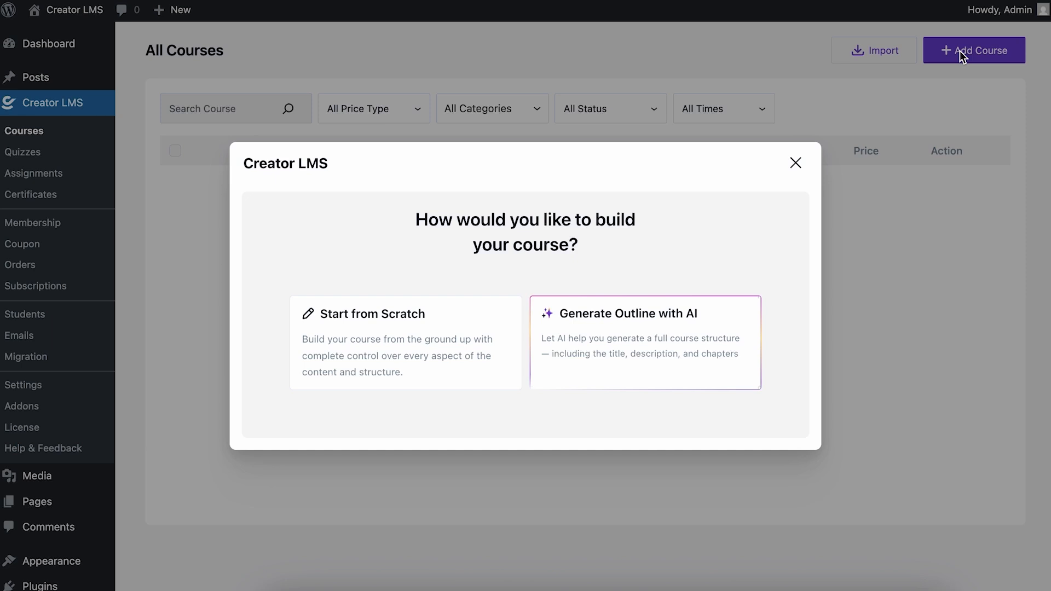
Step: Start building a course from scratch and look through its Settings and Preview stages, returning to the Content stage
left_click(391, 345)
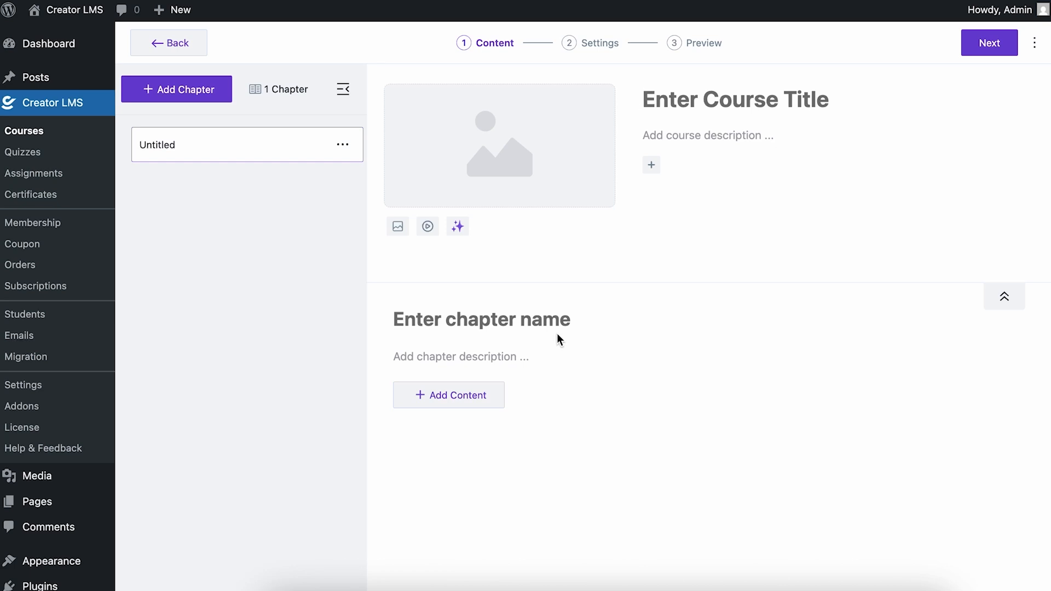
left_click(584, 44)
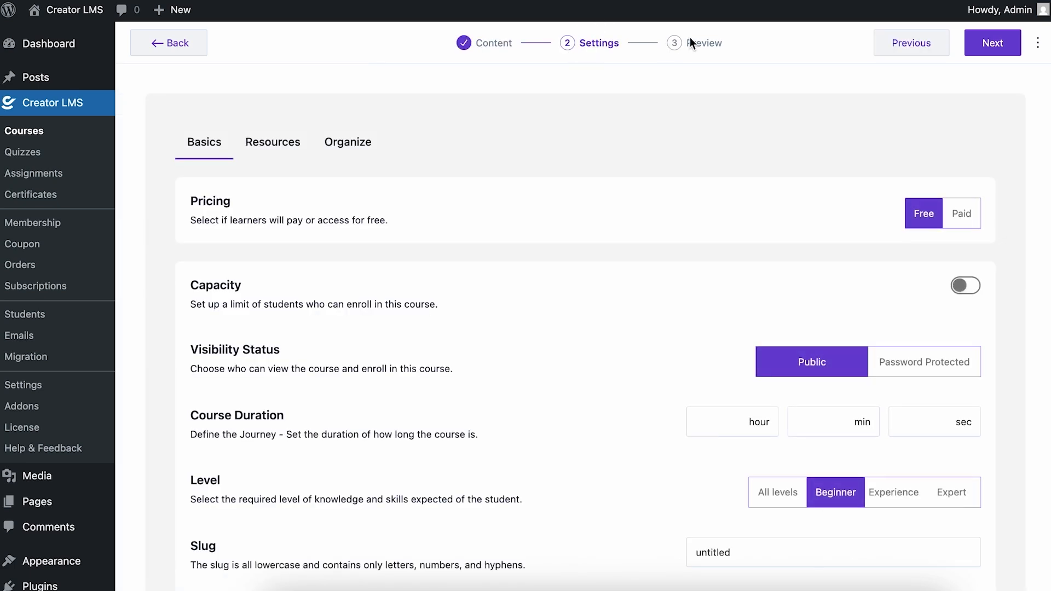
left_click(684, 43)
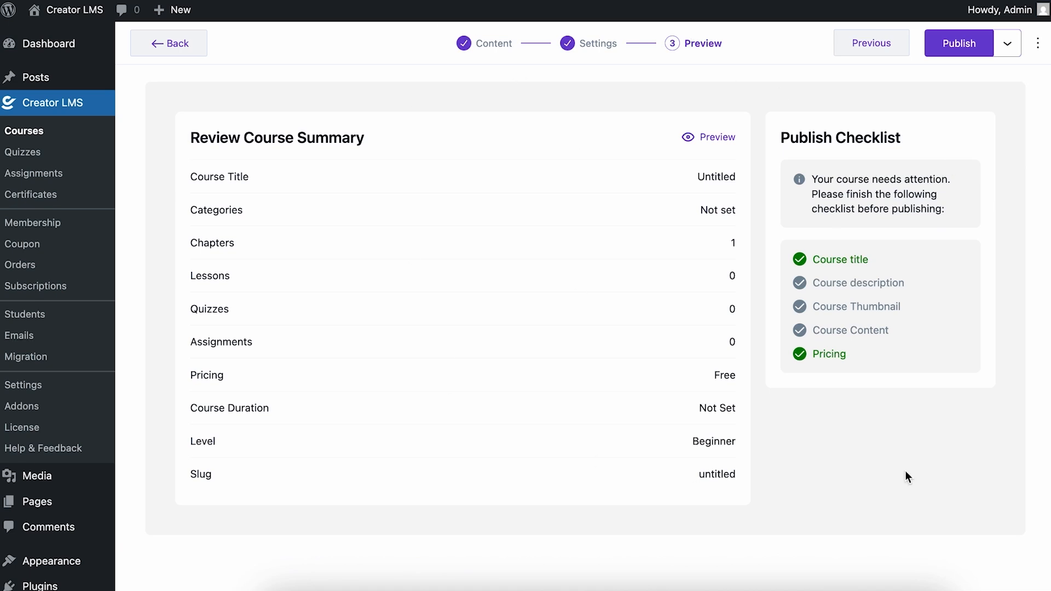
left_click(487, 48)
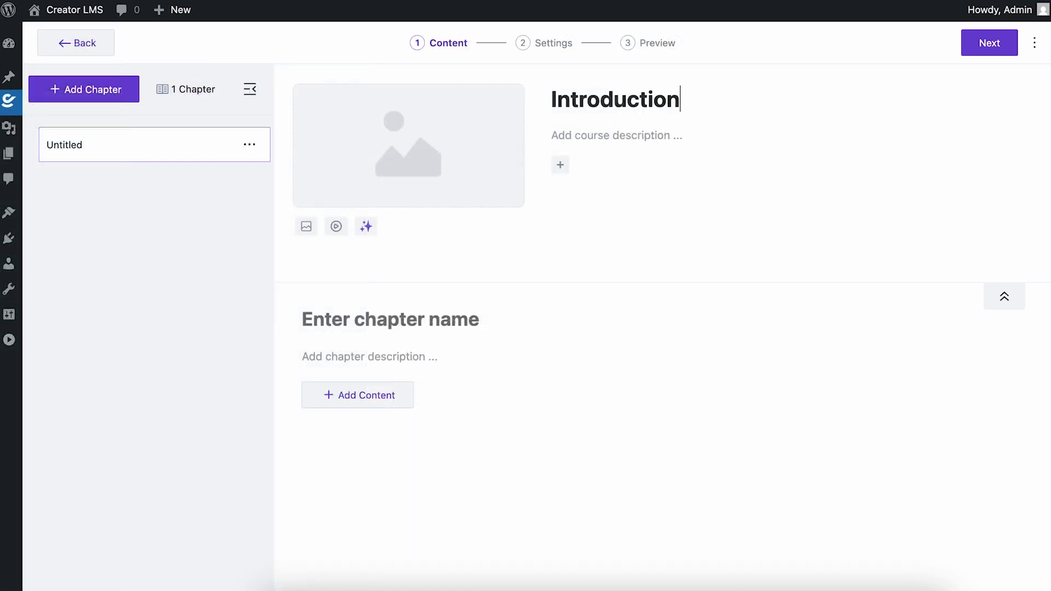
Step: Title the course "Introduction to Digital Marketing"
type("to Digital MARK")
key("BackSpace")
key("BackSpace")
key("BackSpace")
type("arketing")
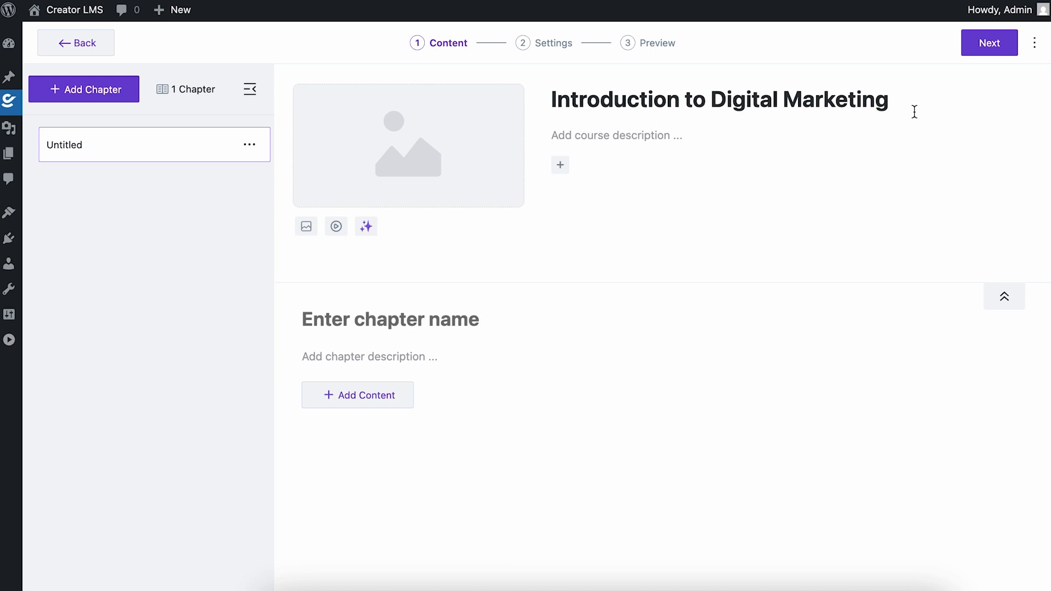
Step: Enter the course description "Digital marketing is a very important subject in this era. And in this course we'll learn more about how it works."
left_click(570, 134)
type("Digital marketin")
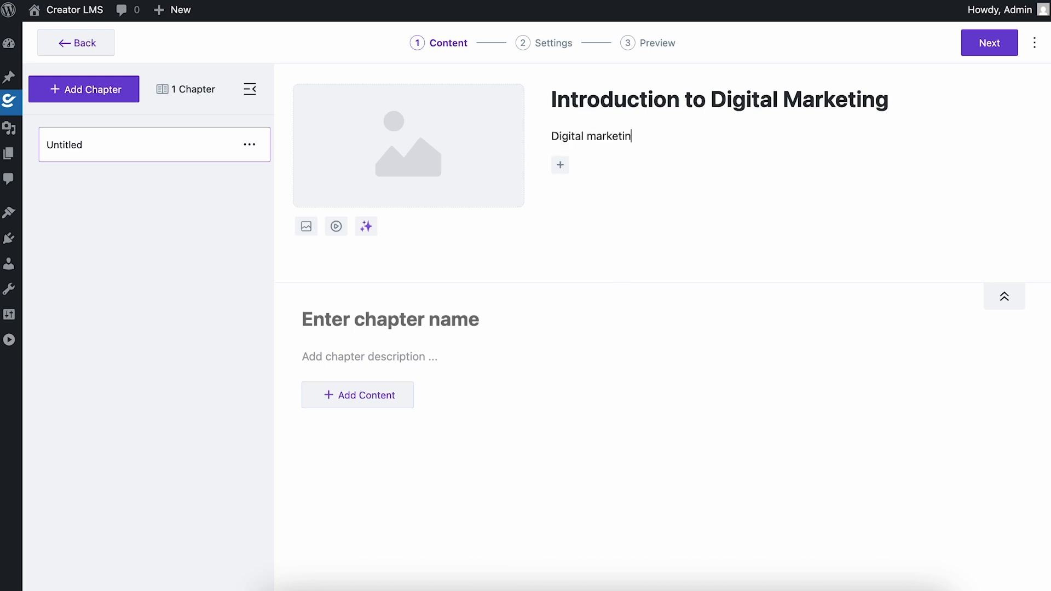
type("g is a very important subj")
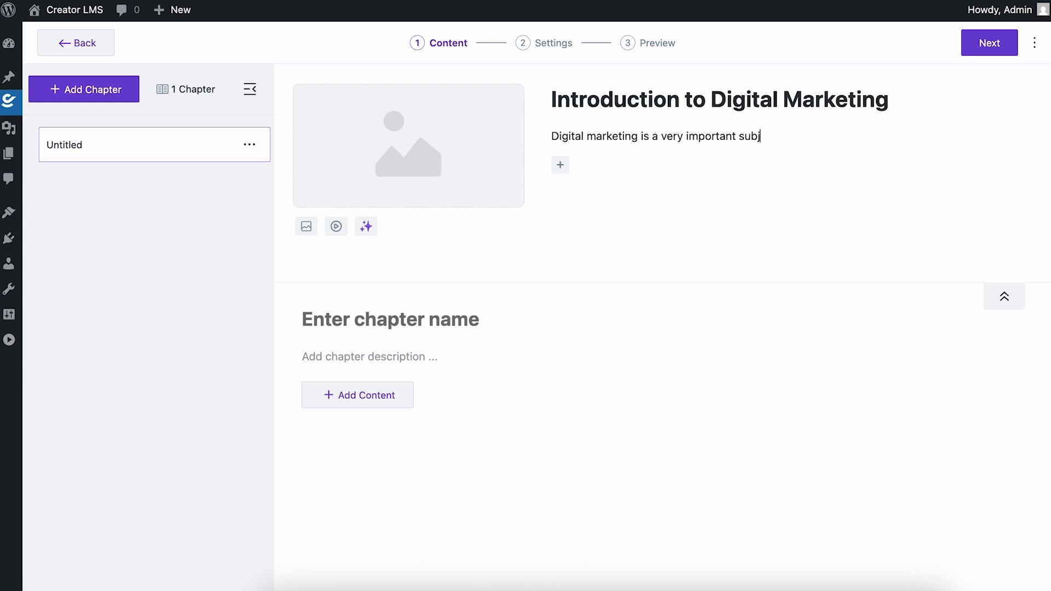
type("ect in this era. And in this course we")
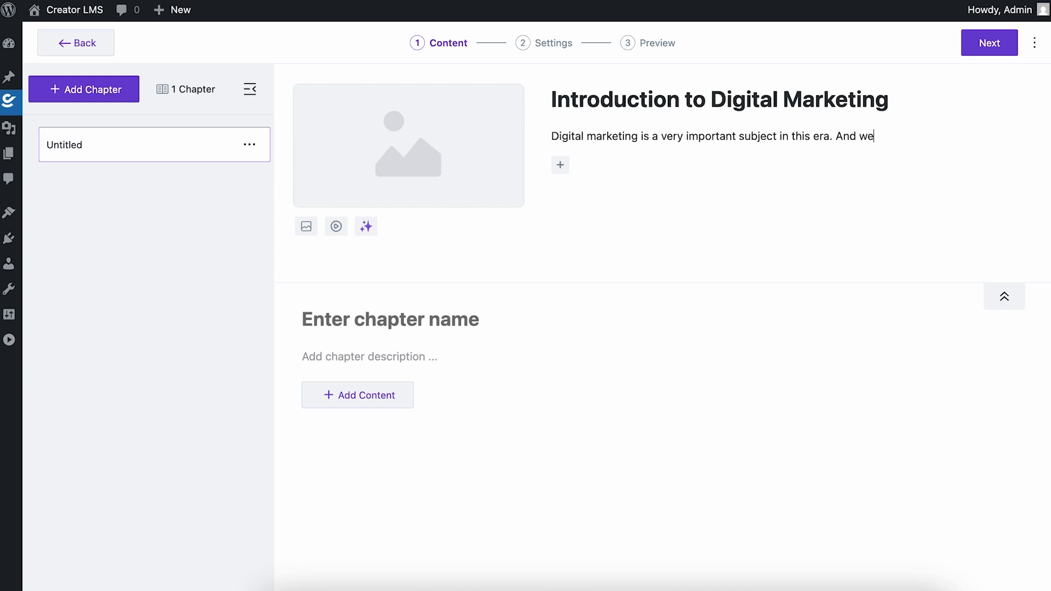
type("'ll learn more about how it works.")
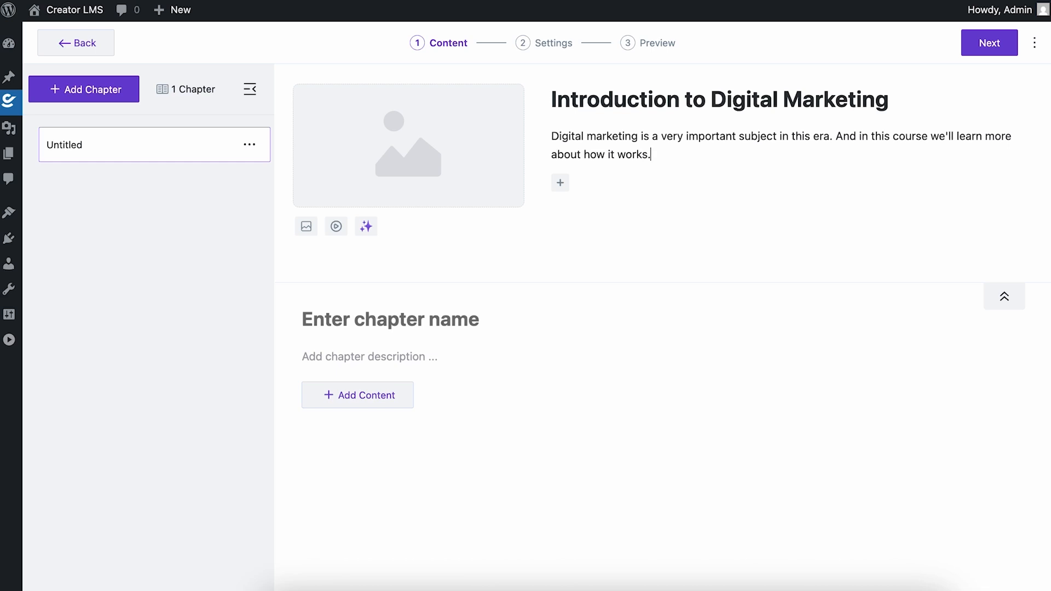
key("Return")
type("/")
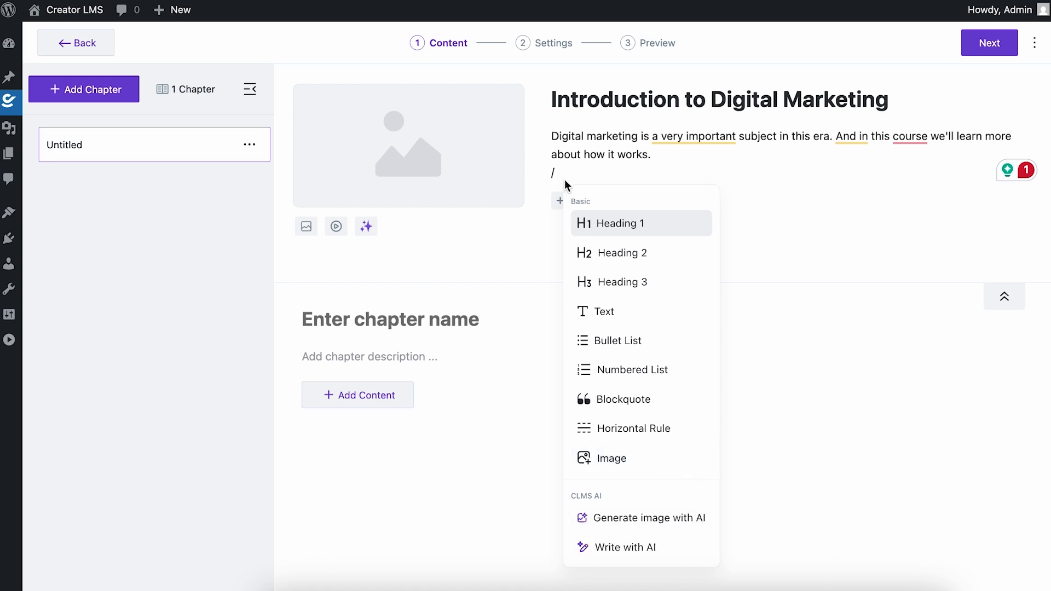
key("Escape")
key("BackSpace")
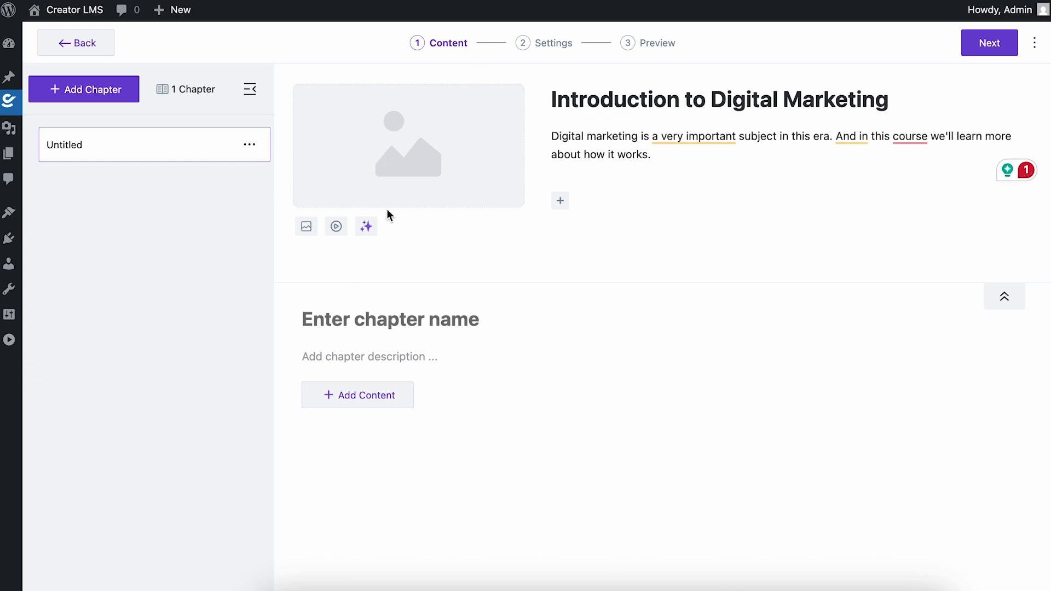
Step: Set the existing media library image PROJECT-BANNER03.jpg as the course thumbnail
left_click(307, 226)
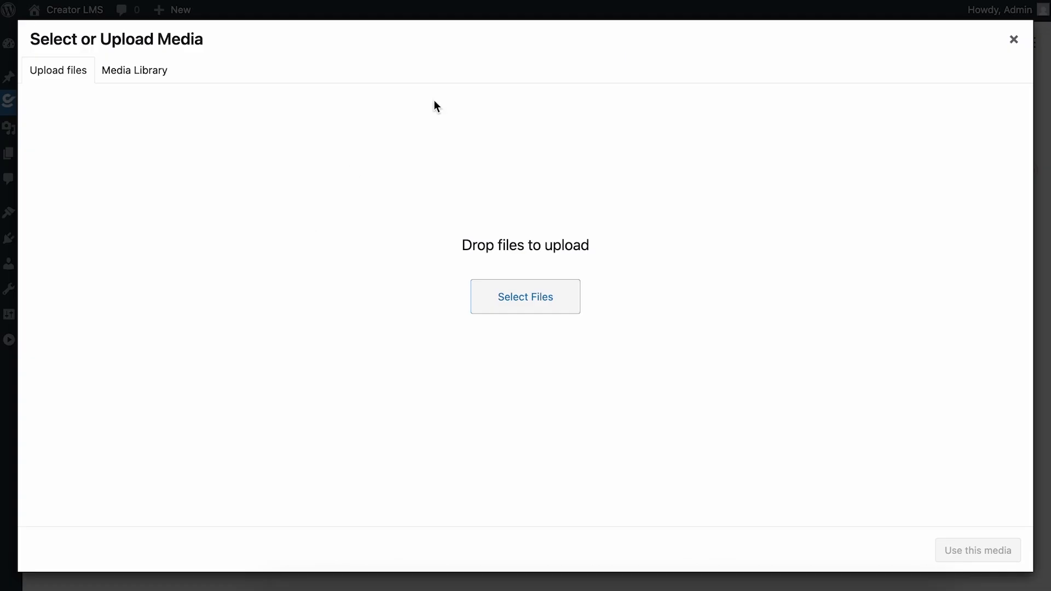
left_click(157, 76)
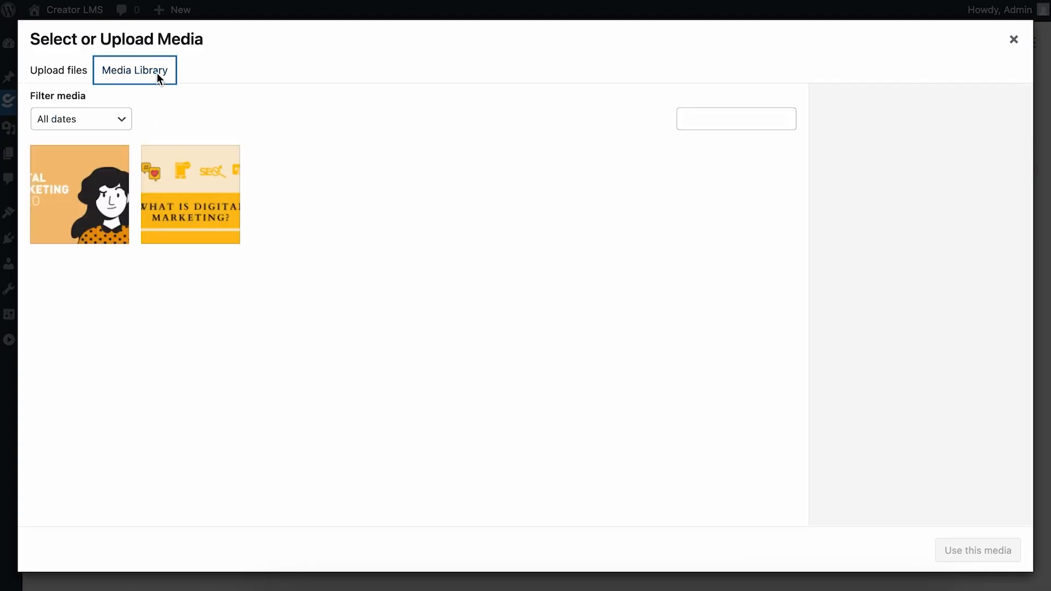
left_click(60, 189)
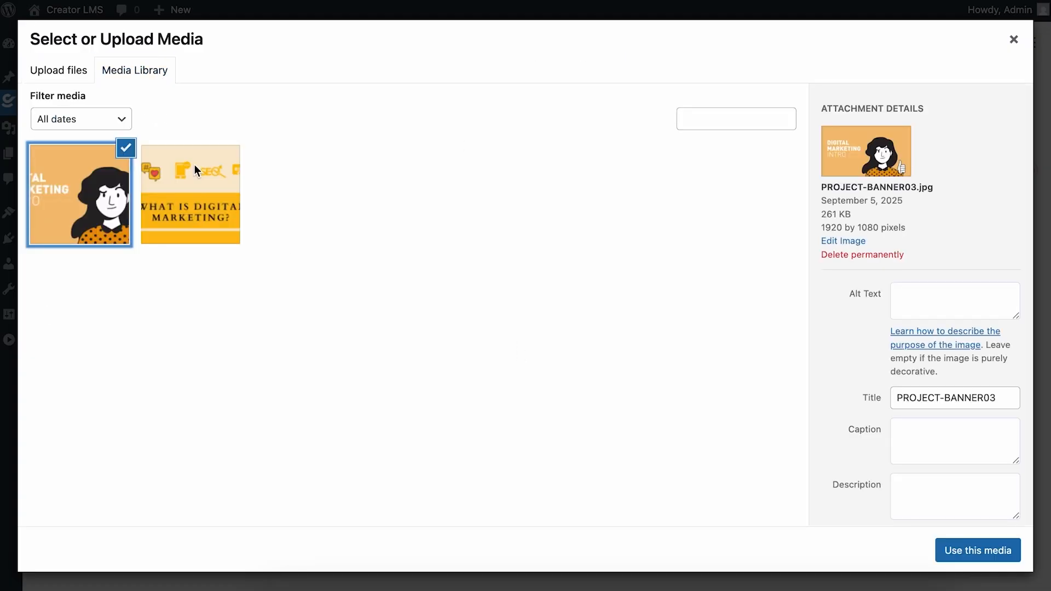
left_click(951, 547)
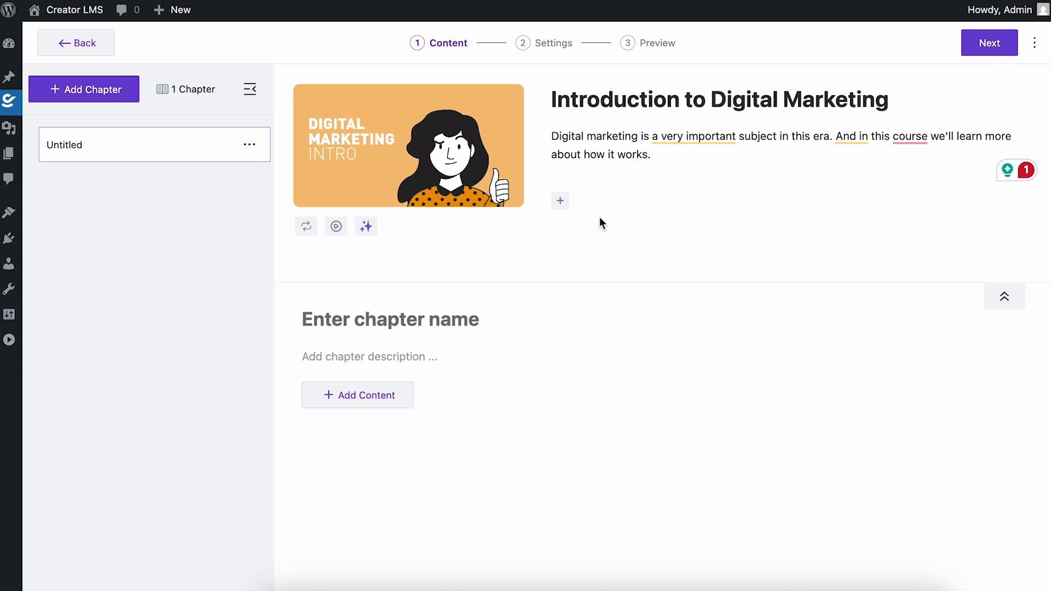
Step: Collapse the course details area and name the first chapter "What is Digital Marketing"
left_click(392, 319)
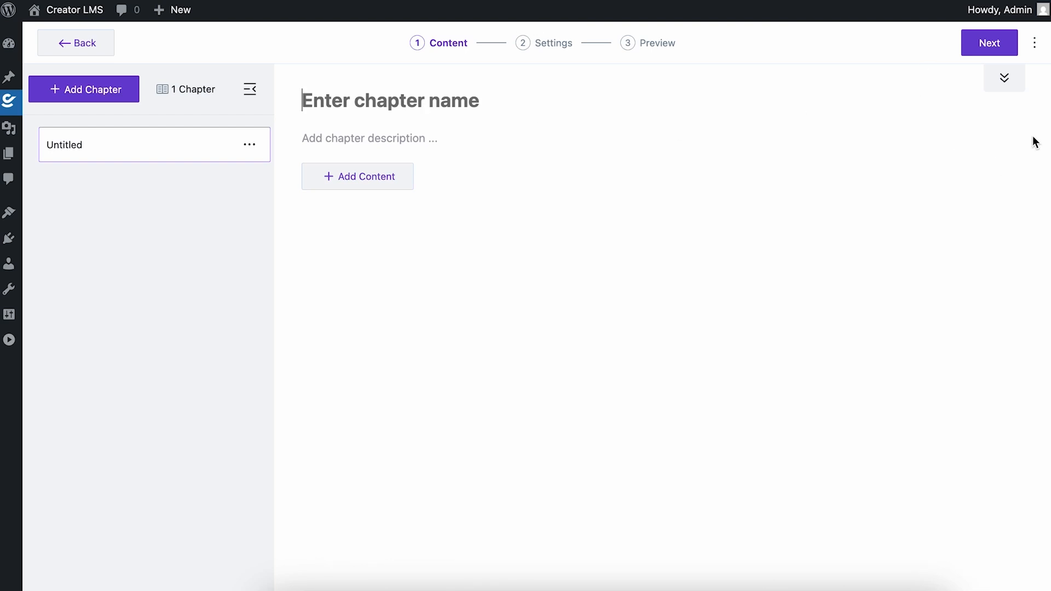
left_click(1001, 72)
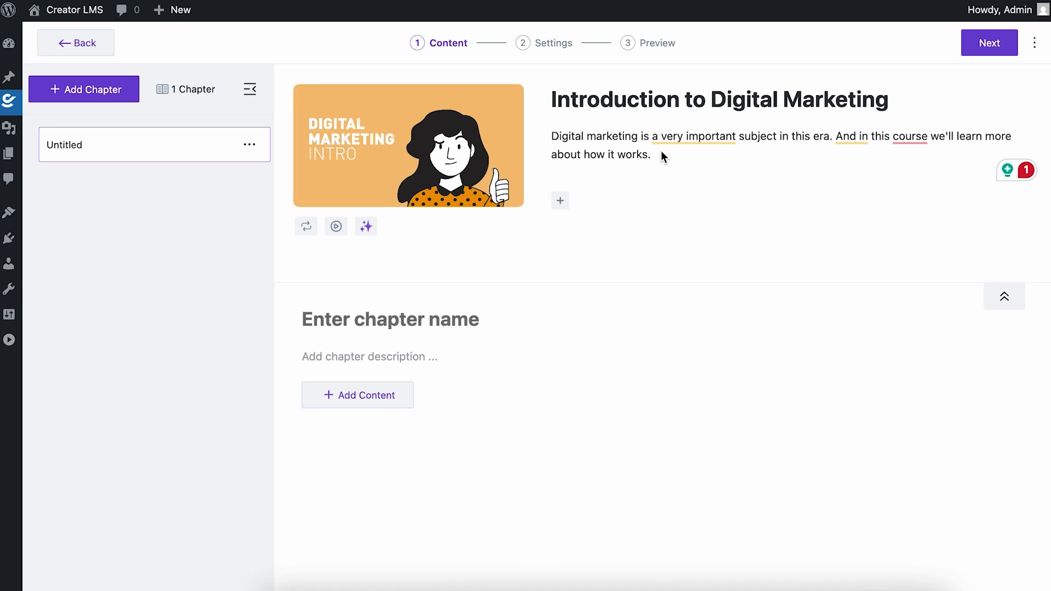
left_click(1002, 301)
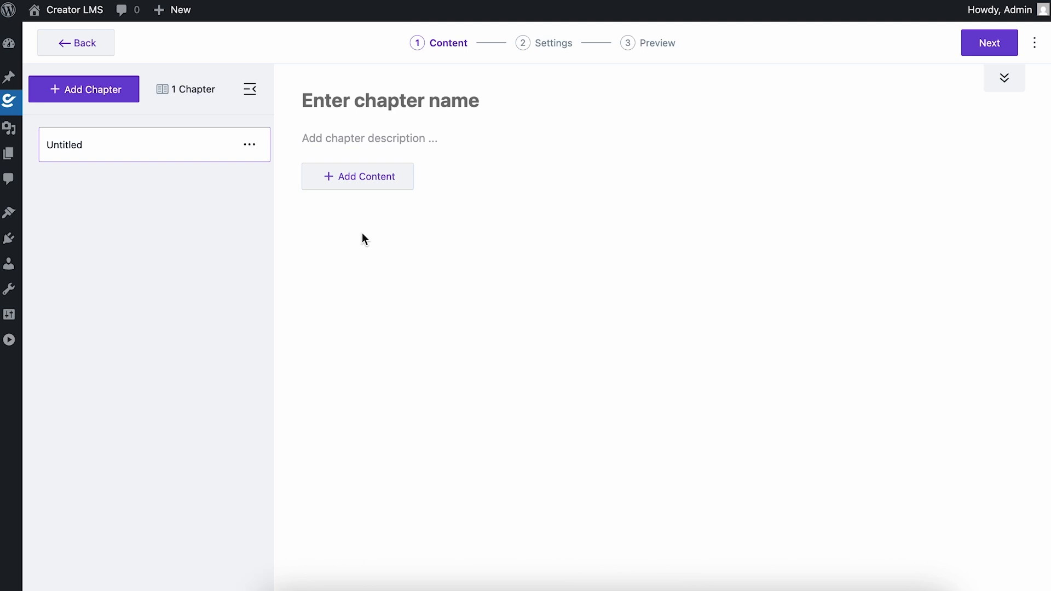
left_click(407, 100)
type("W")
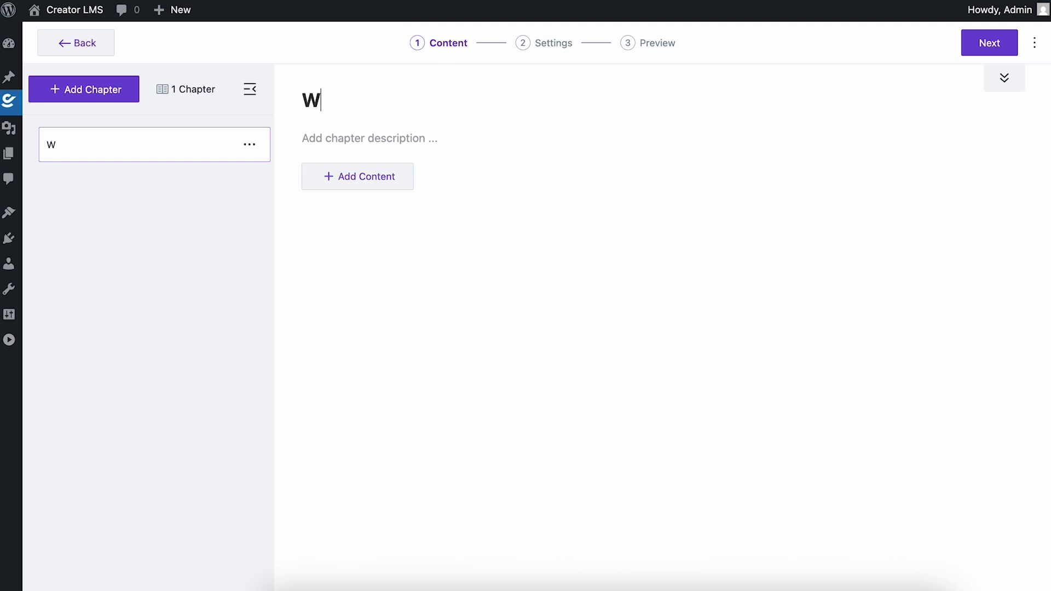
type("hat is Digital Marketing")
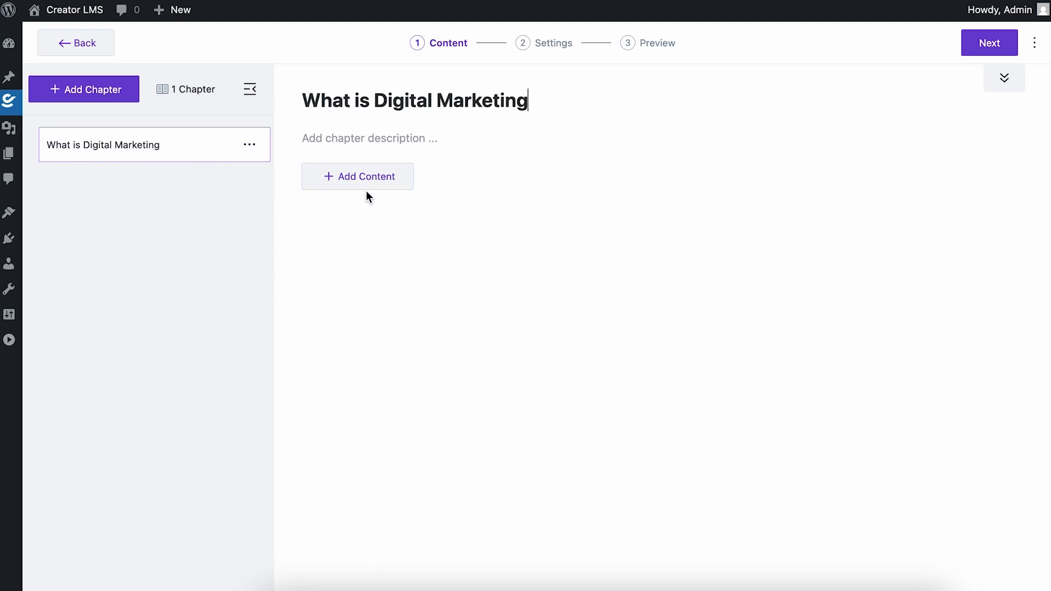
Step: Add a text lesson to the chapter and use images.png from the media library as its cover image
left_click(375, 171)
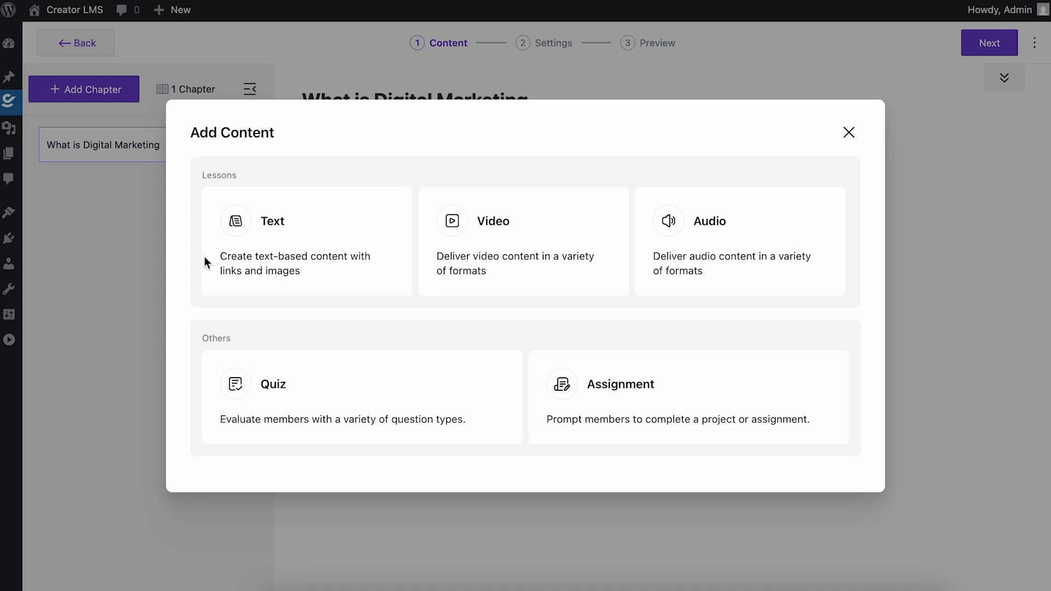
left_click(283, 253)
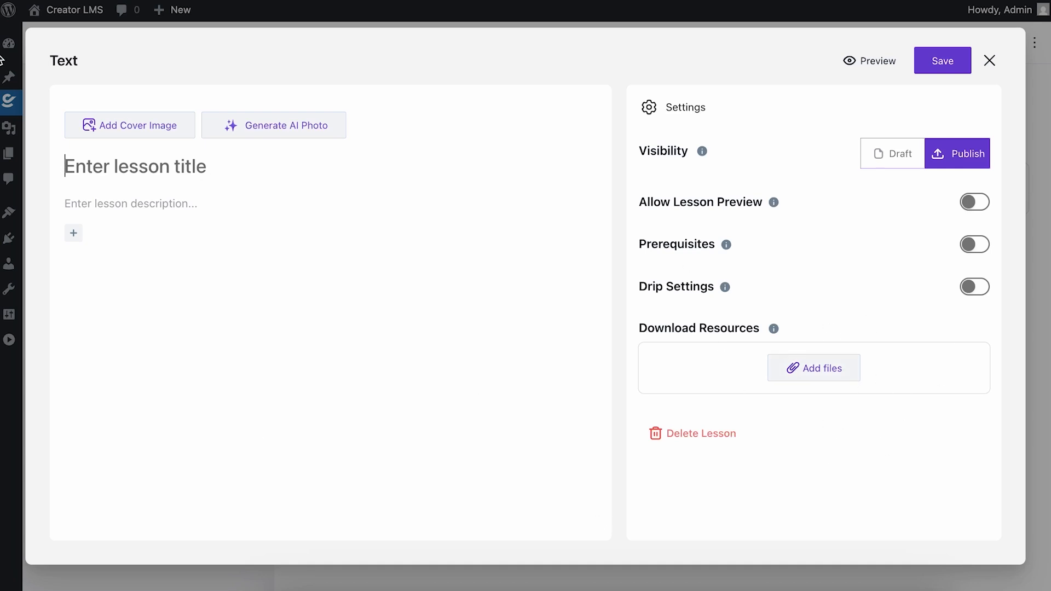
left_click(133, 123)
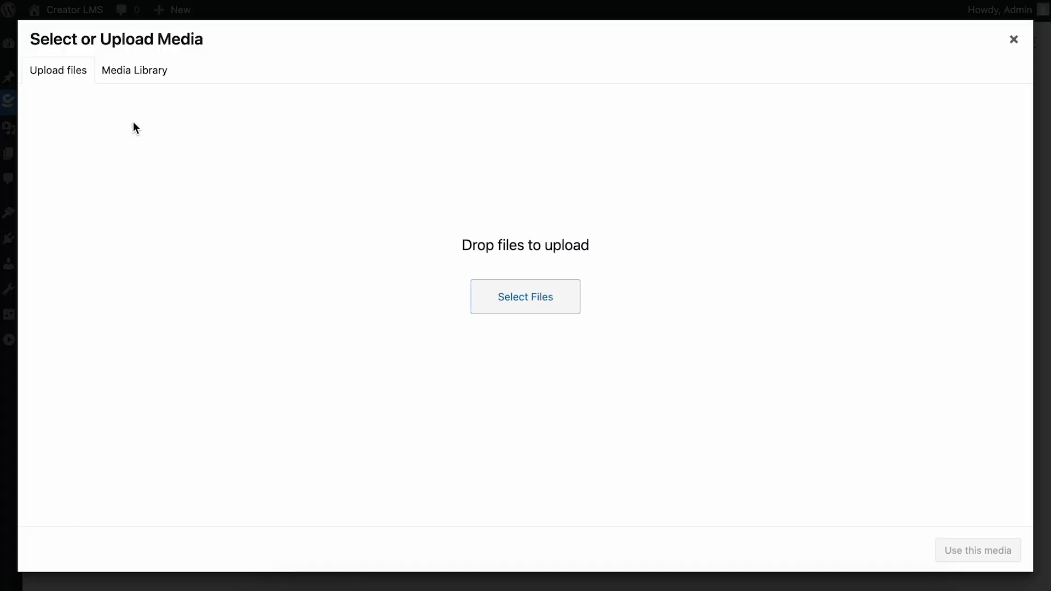
left_click(133, 80)
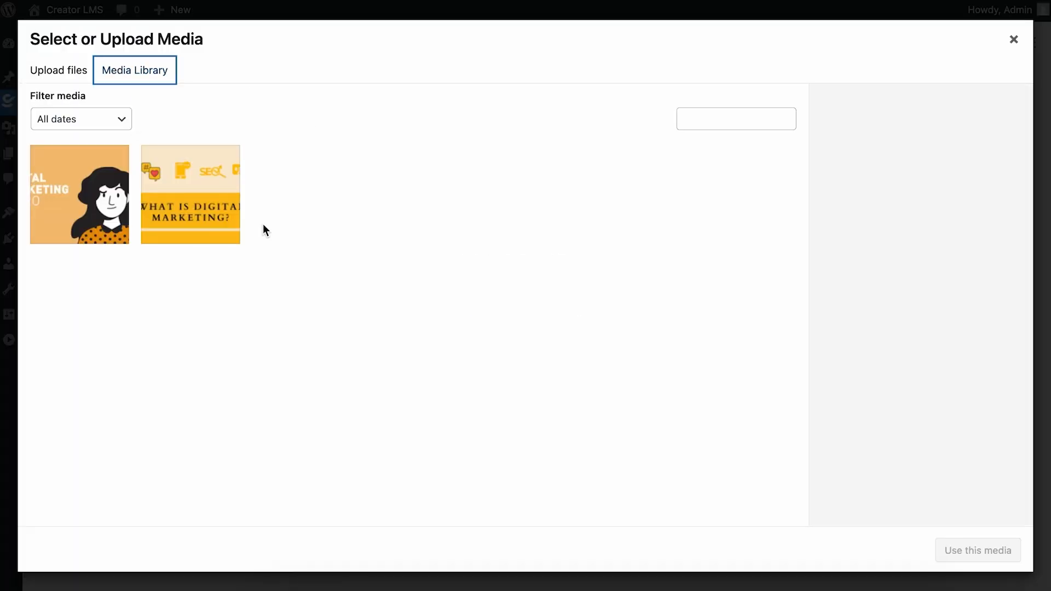
left_click(209, 205)
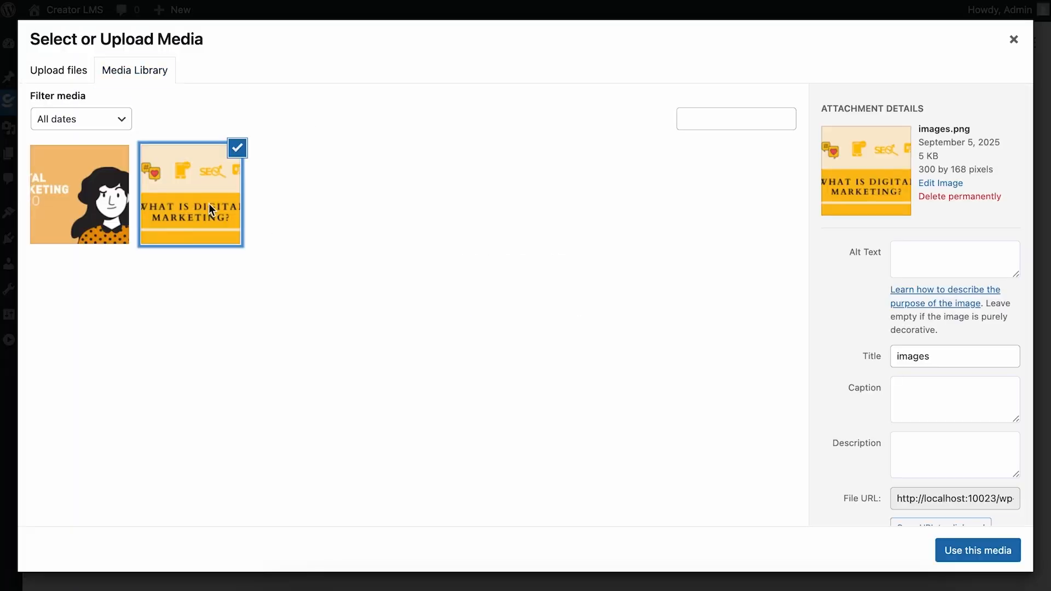
left_click(1003, 550)
Step: Title the text lesson "What is Digital Marketing"
mouse_move(332, 219)
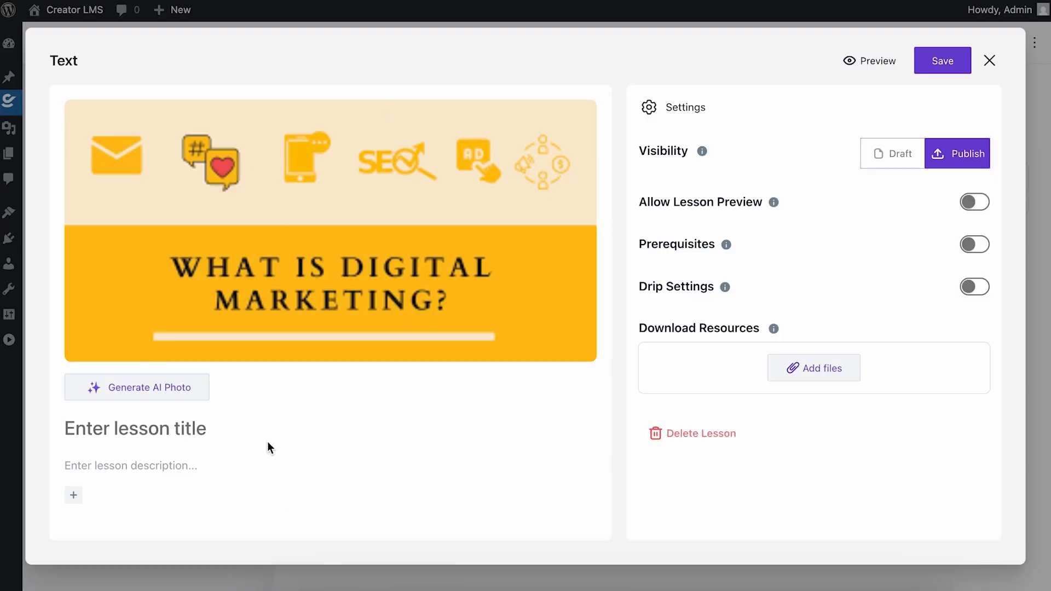
scroll(233, 443, "down", 2)
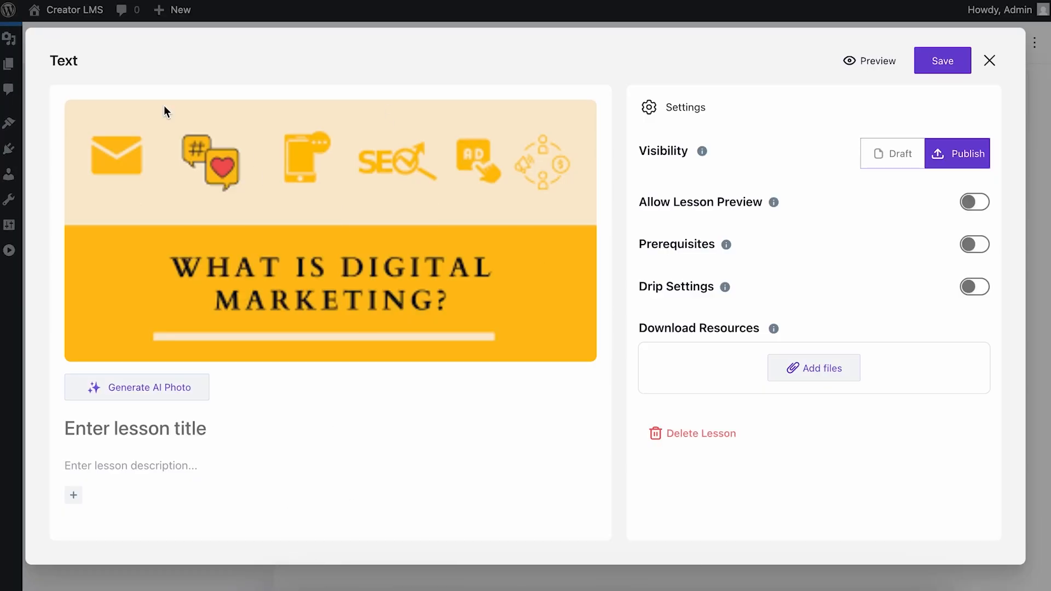
left_click(157, 432)
type("What is Digital ")
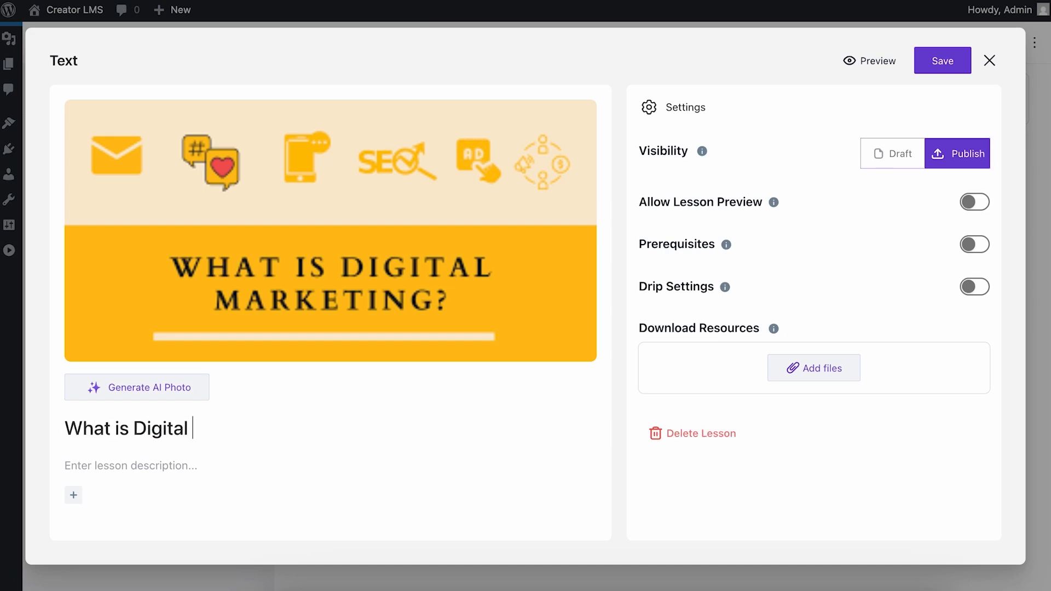
type("Markeiti")
key("BackSpace")
key("BackSpace")
key("BackSpace")
type("ting")
Step: Insert a horizontal rule into the lesson description
left_click(150, 464)
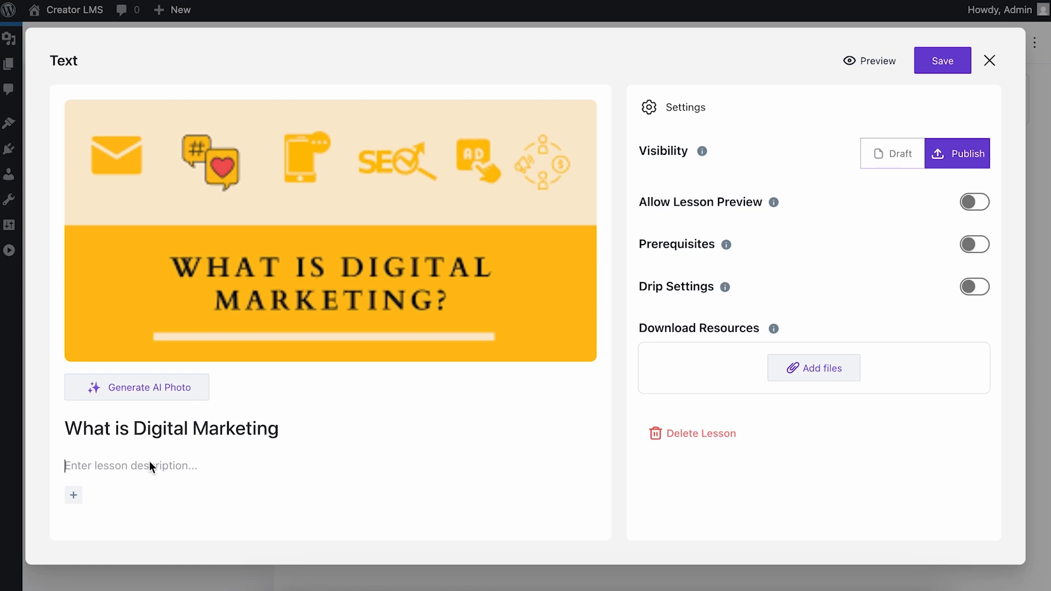
mouse_move(195, 335)
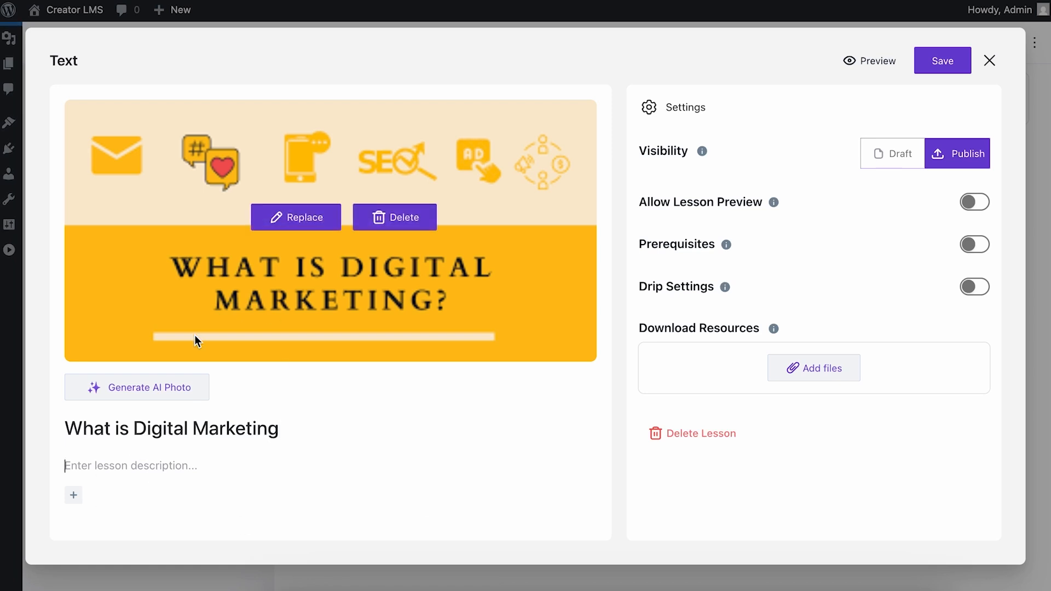
left_click(74, 497)
mouse_move(341, 300)
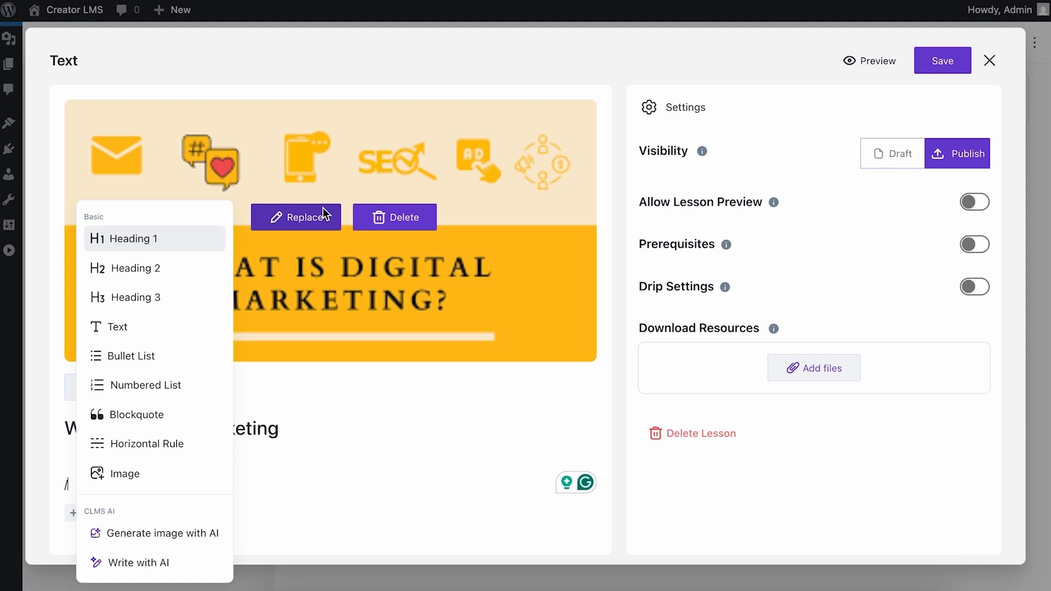
left_click(125, 445)
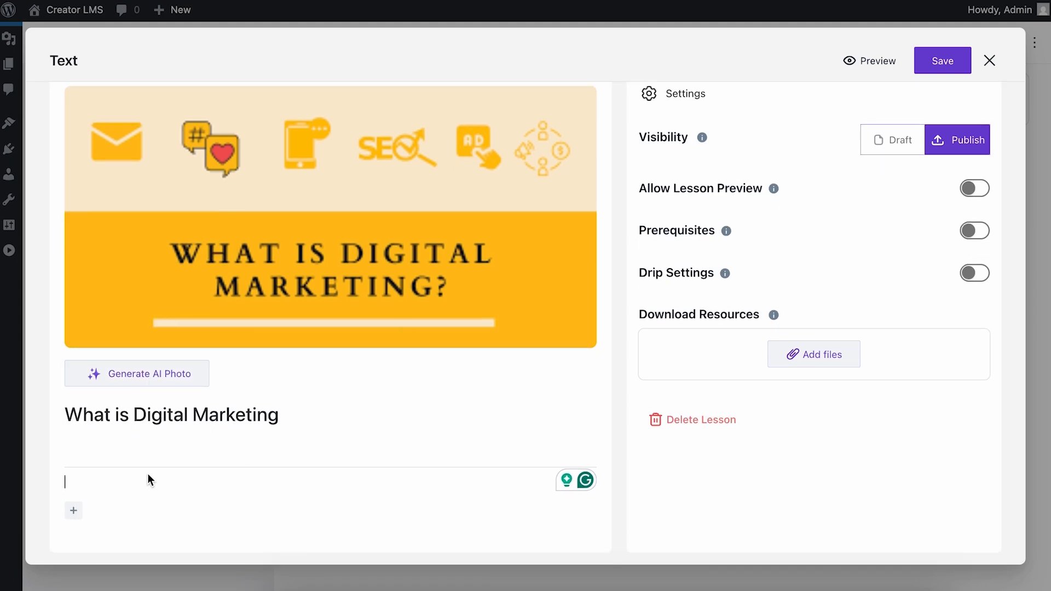
Step: Dismiss the list of insertable blocks and clear the slash and horizontal rule from the lesson description
left_click(83, 509)
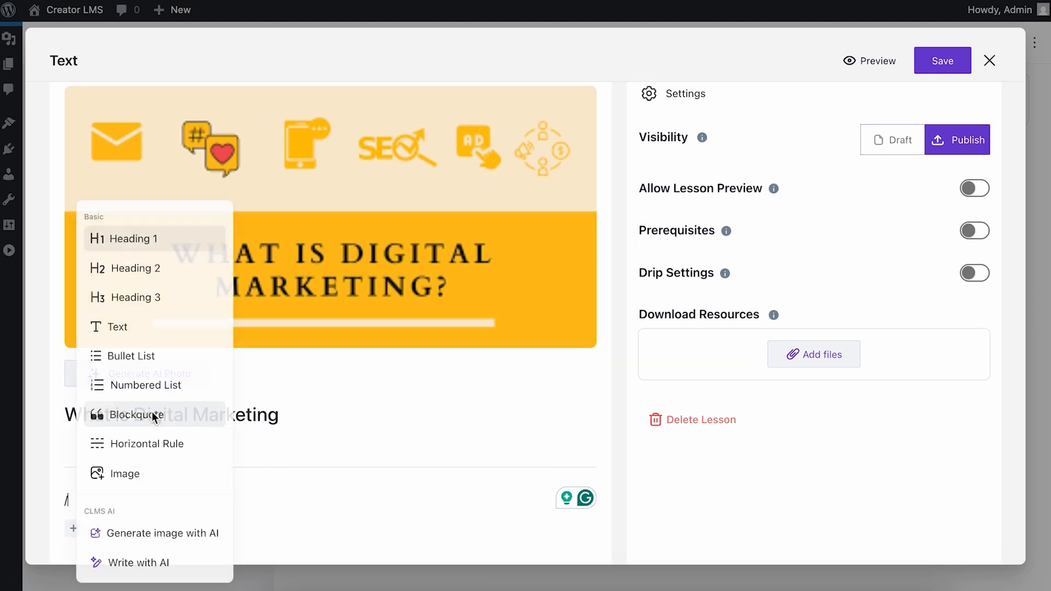
left_click(331, 392)
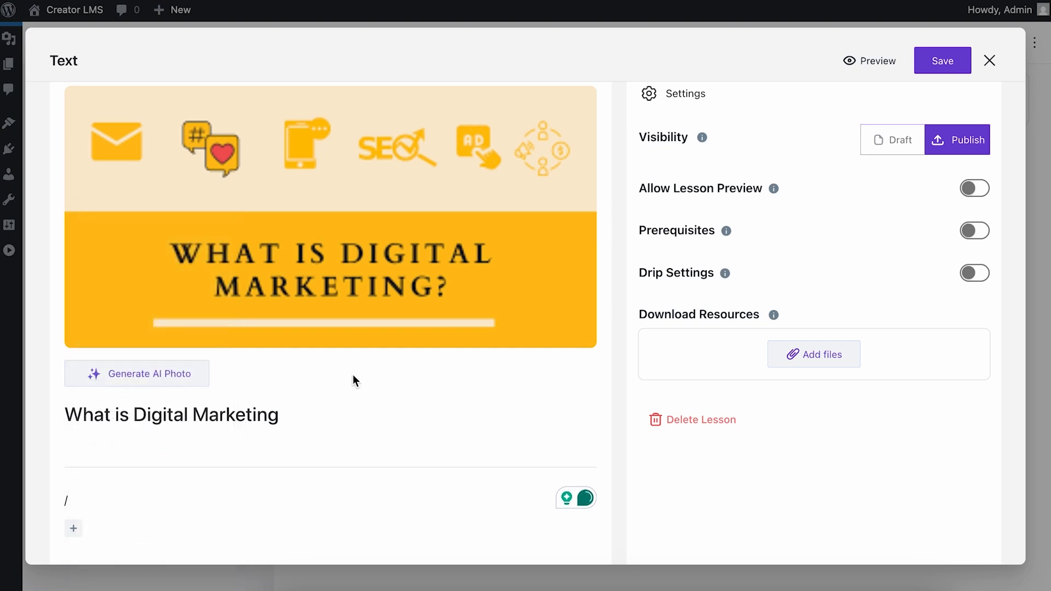
key("BackSpace")
key("BackSpace")
key("BackSpace")
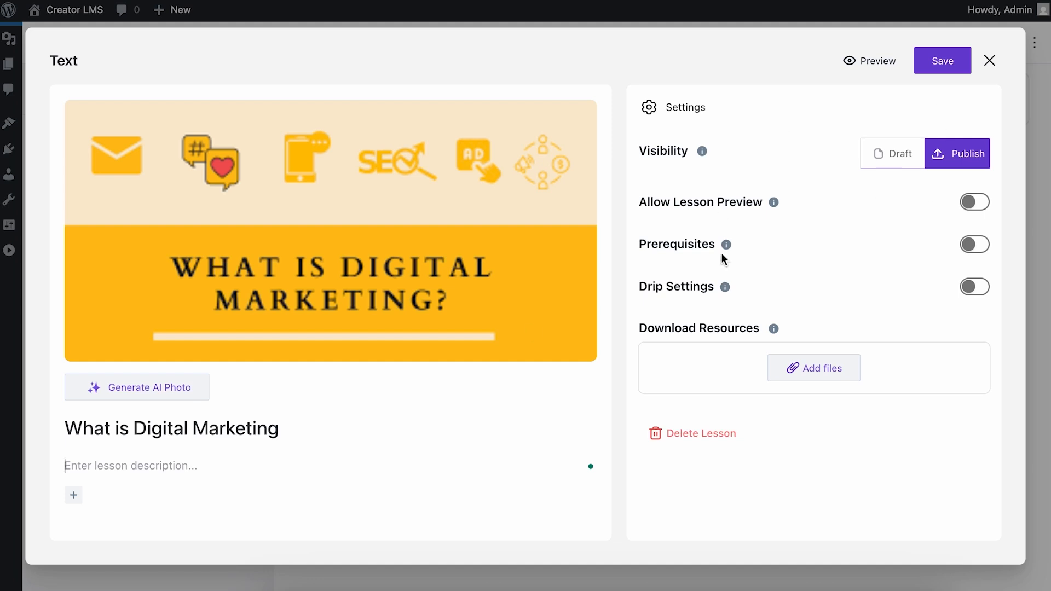
Step: Save the text lesson and close its editor
left_click(946, 63)
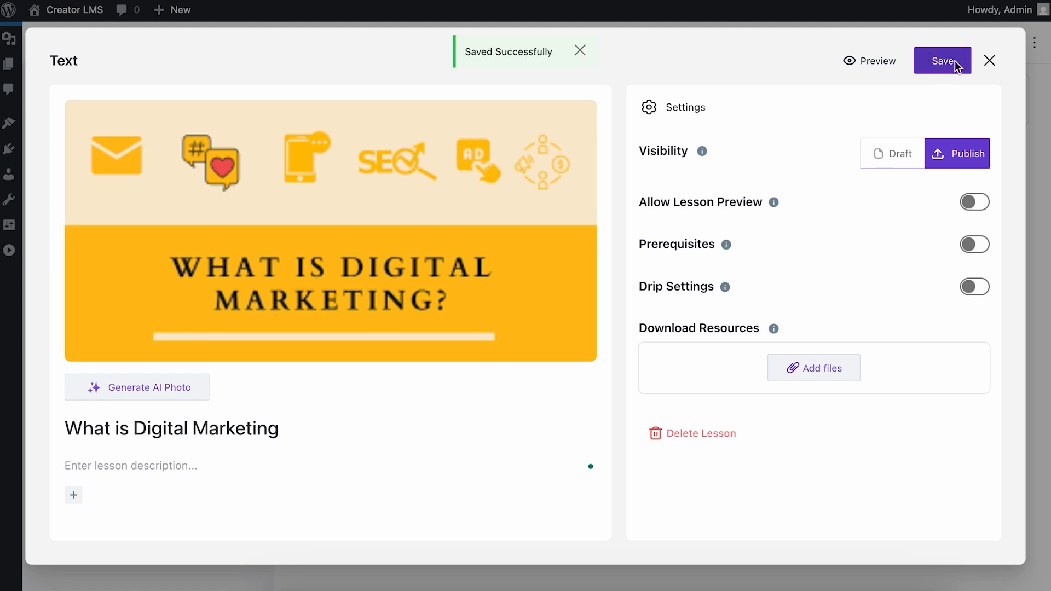
left_click(991, 61)
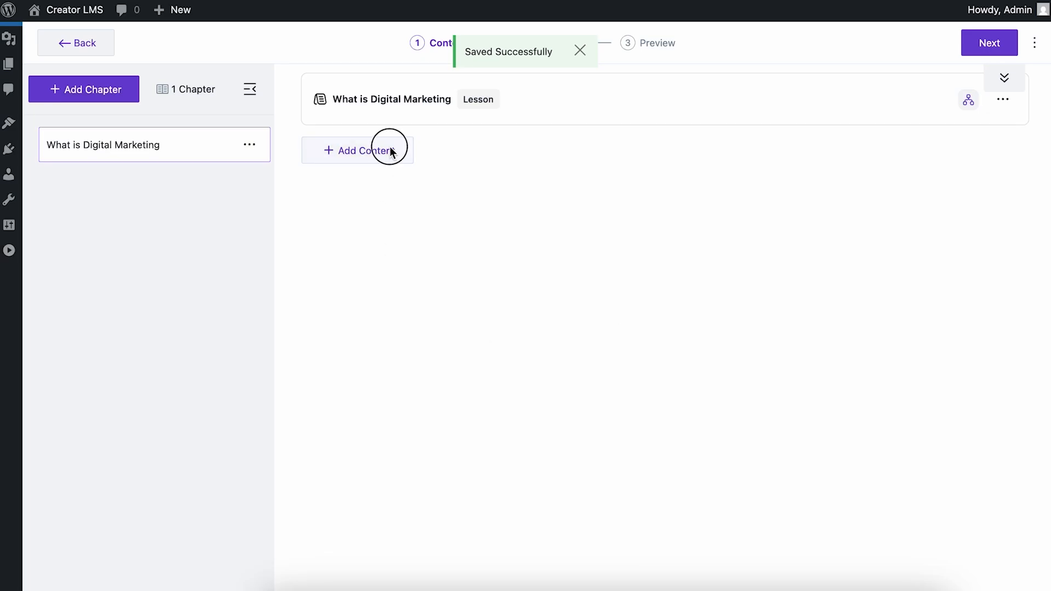
Step: Add a video lesson to the chapter, check its video source options and supported file types, and close it without a title
left_click(389, 151)
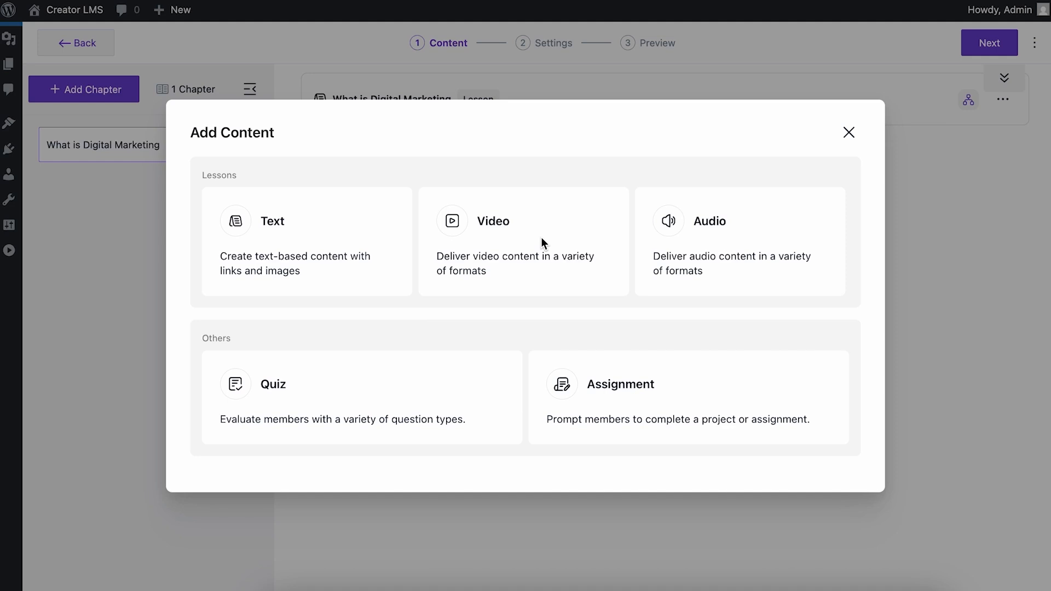
left_click(543, 242)
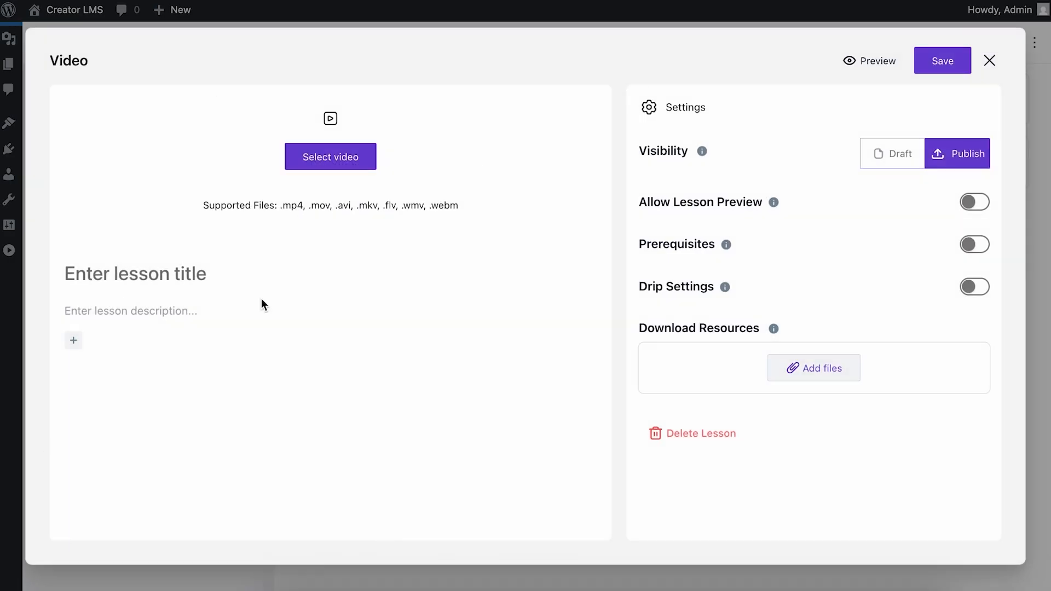
left_click(320, 155)
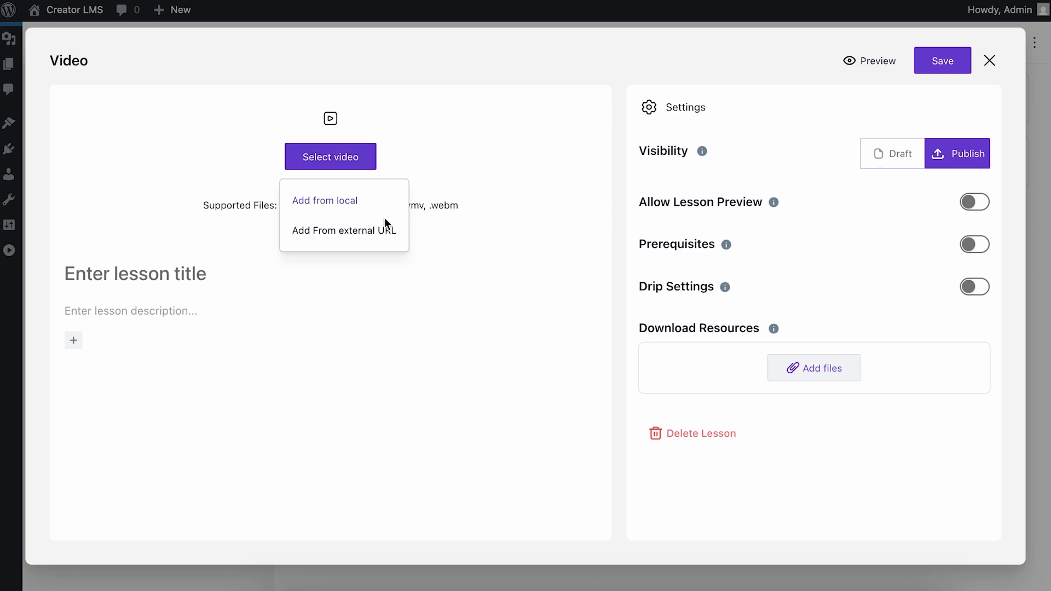
left_click(336, 254)
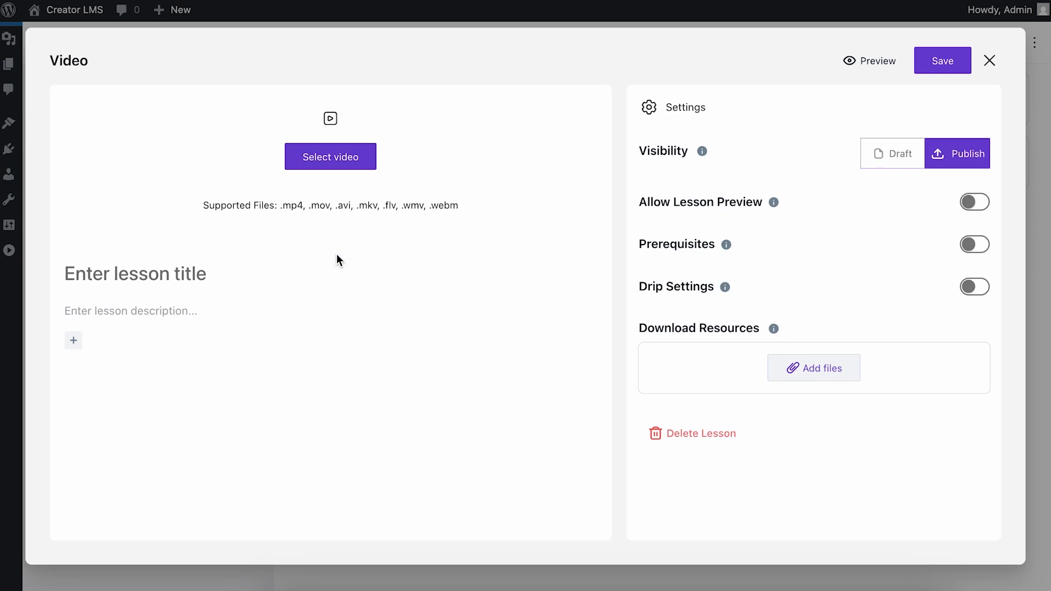
left_click(335, 160)
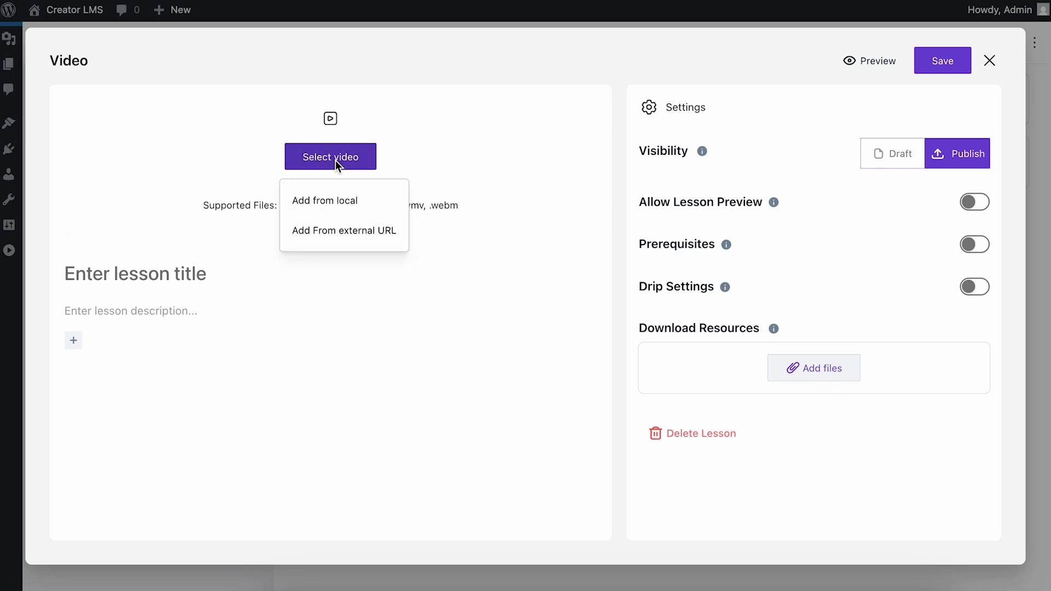
left_click(465, 222)
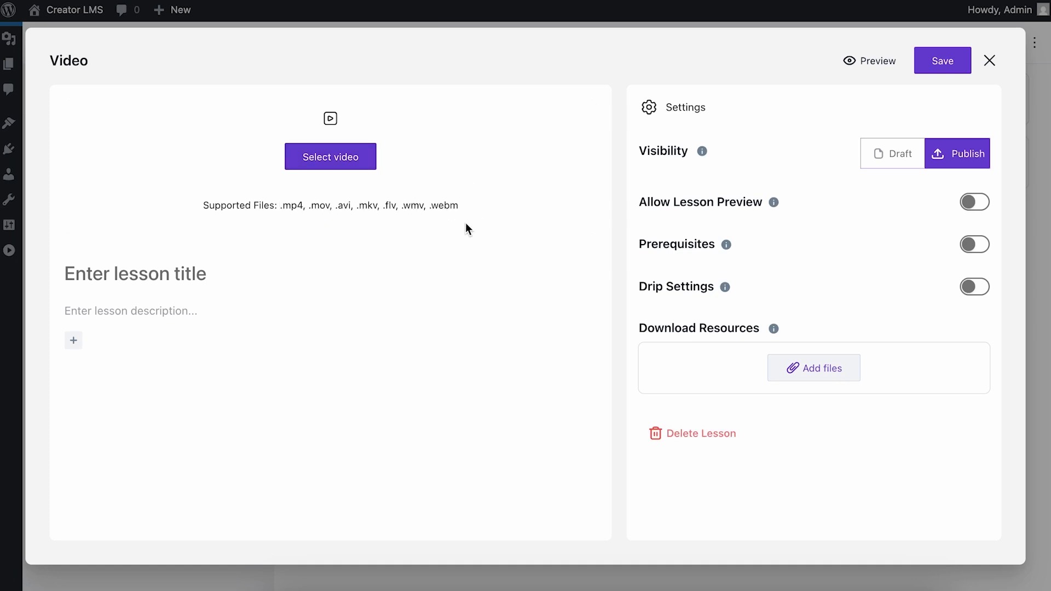
left_click_drag(287, 211, 513, 214)
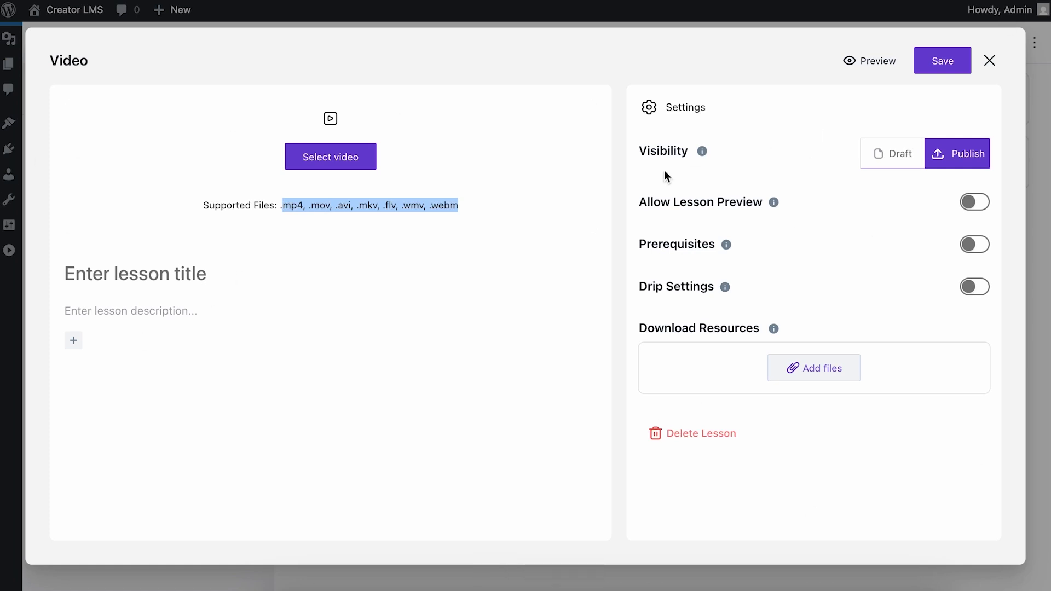
left_click(991, 61)
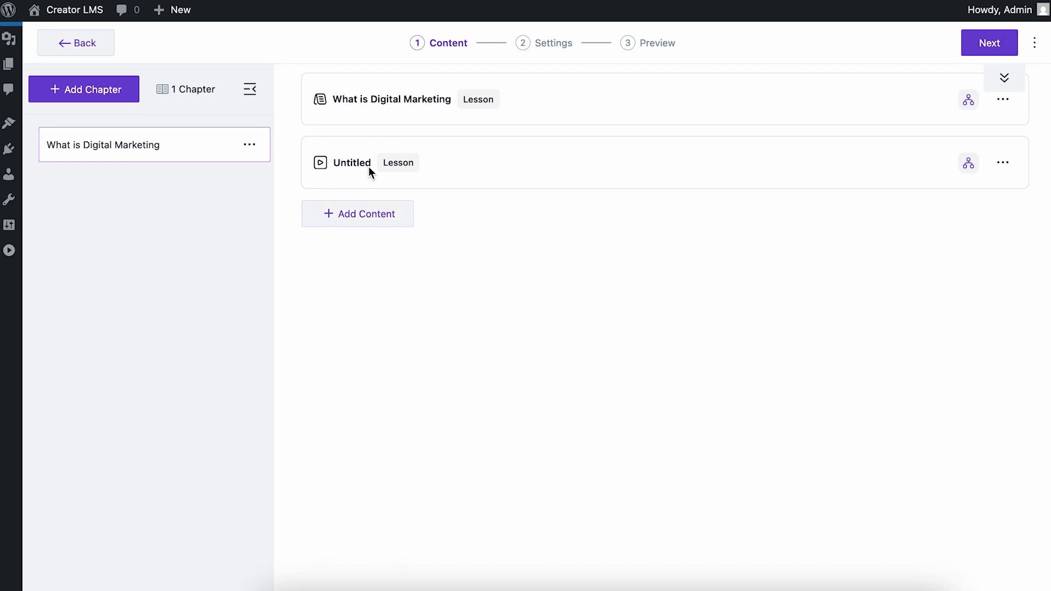
Step: Add two more chapters to the course, named "Chapter 2" and "Chapter 3"
left_click(104, 89)
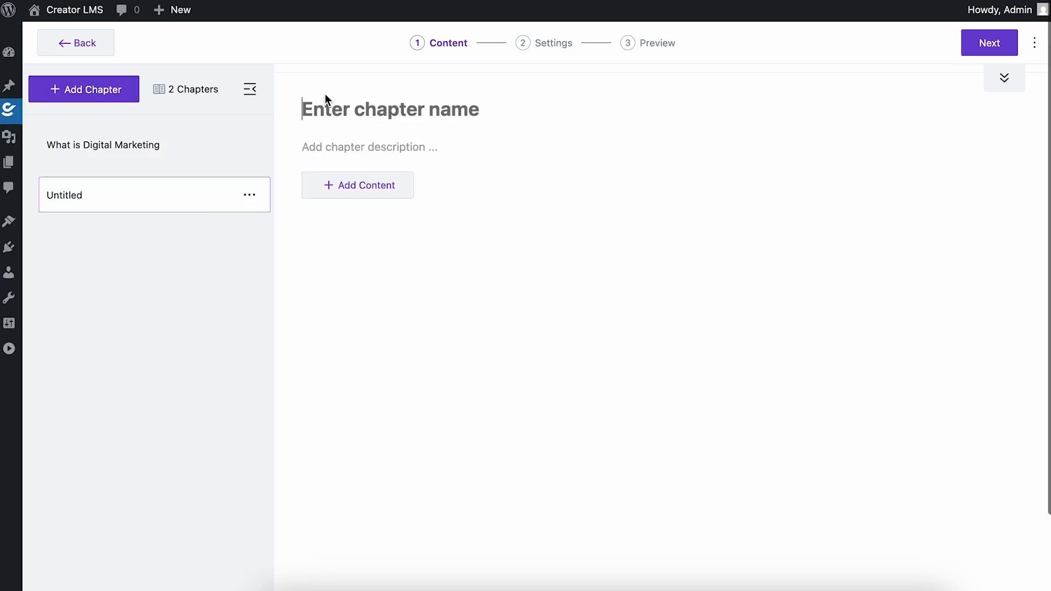
left_click(336, 103)
type("Chapter 2")
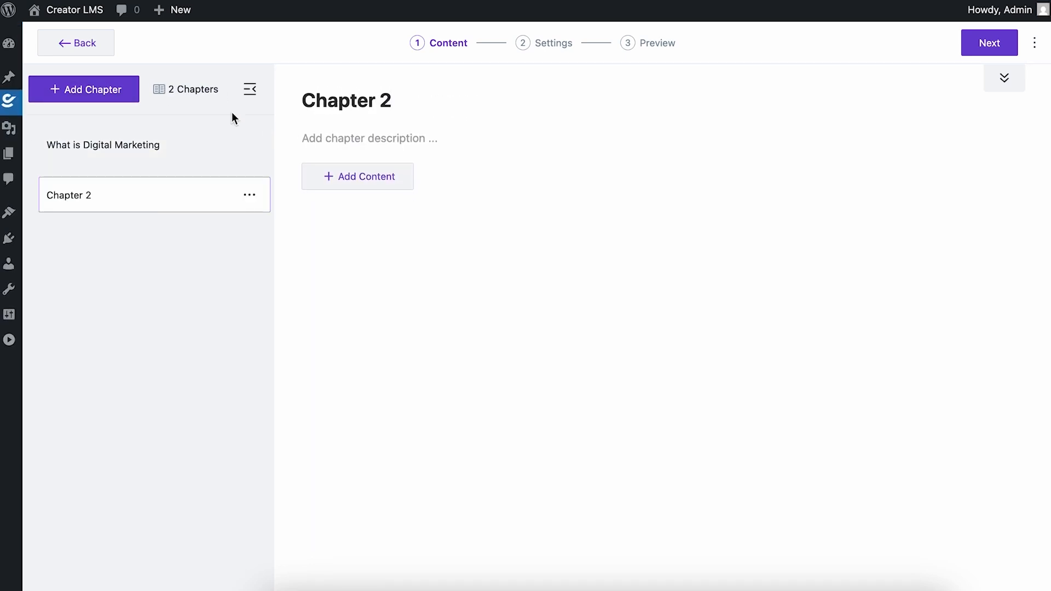
left_click(99, 85)
left_click(378, 104)
type("Chapter 3")
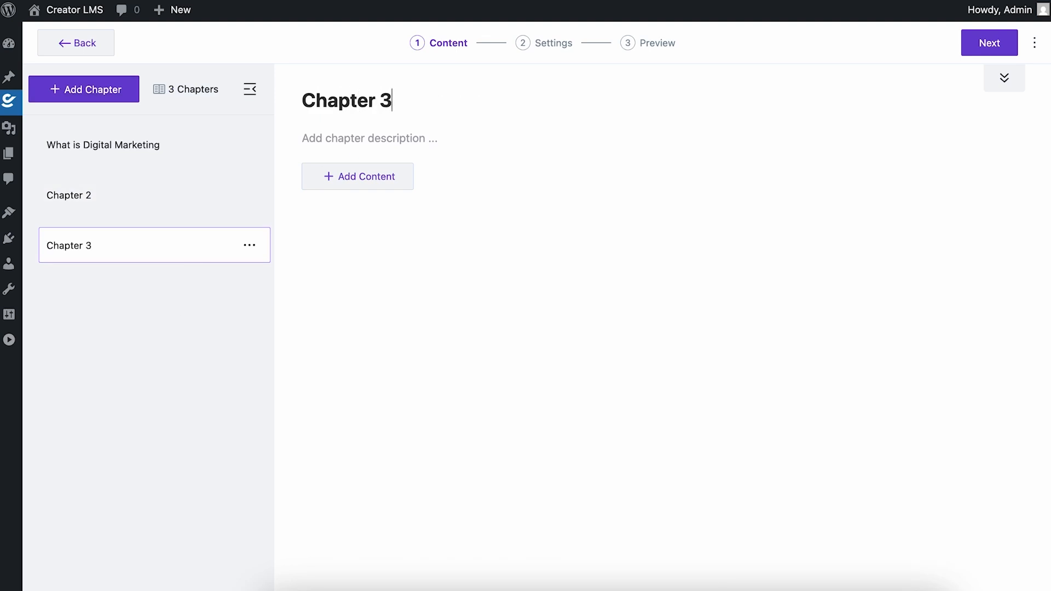
Step: Add a quiz to the "What is Digital Marketing" chapter, try out a Multiple Choice question, and close the quiz without saving
left_click(215, 142)
left_click(350, 314)
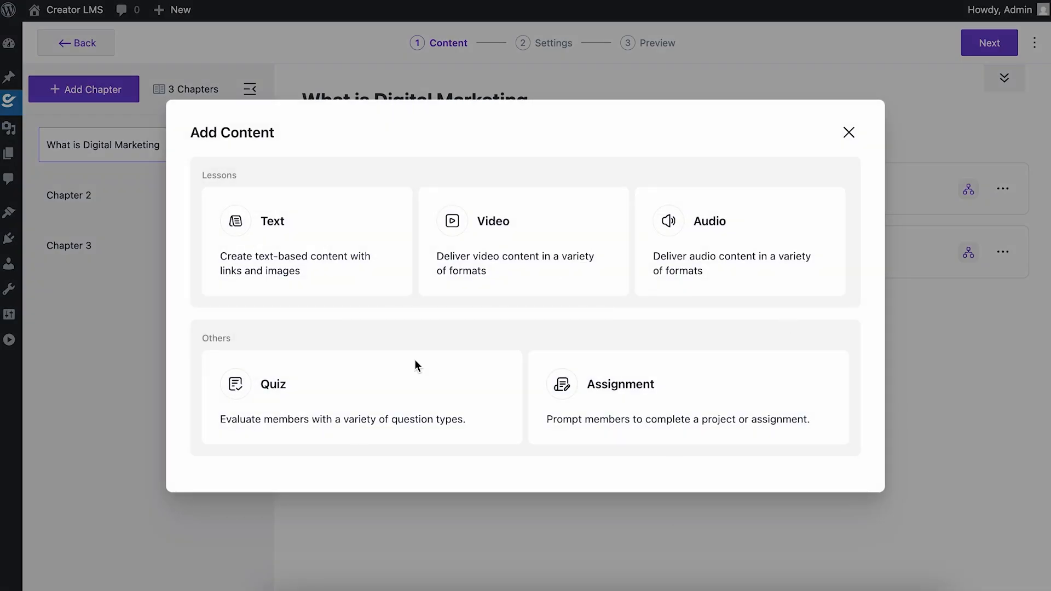
left_click(316, 437)
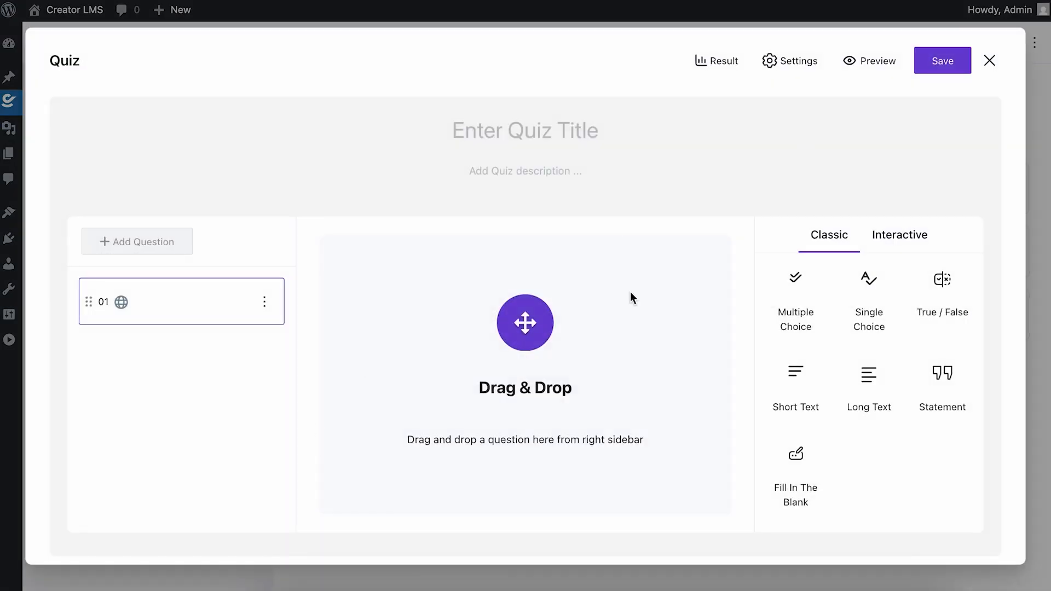
left_click_drag(795, 307, 521, 345)
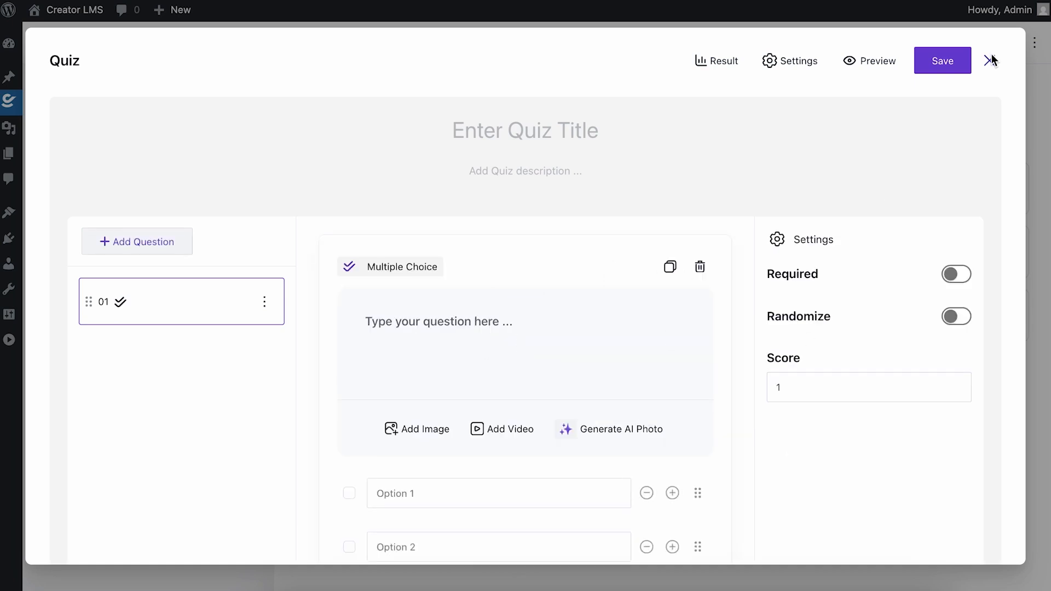
left_click(989, 60)
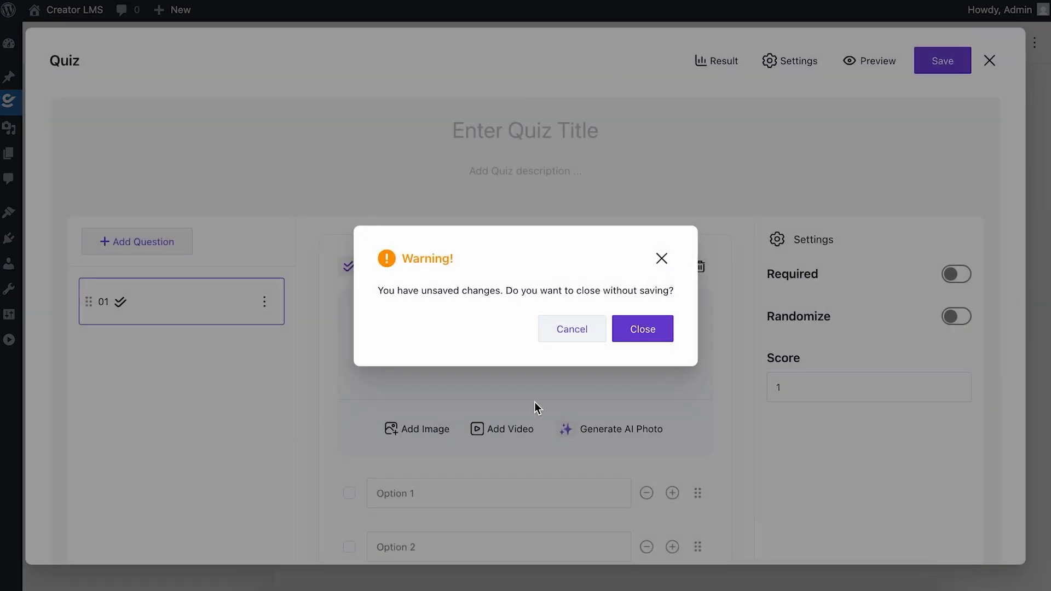
left_click(654, 329)
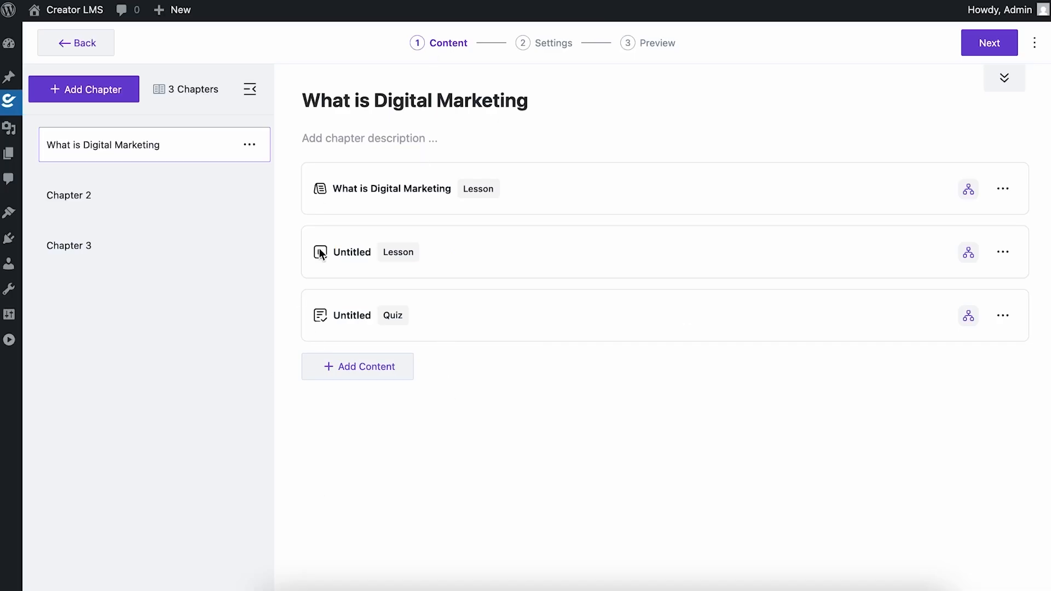
Step: Add an assignment to the "What is Digital Marketing" chapter and close it without a title
left_click(355, 140)
left_click(373, 372)
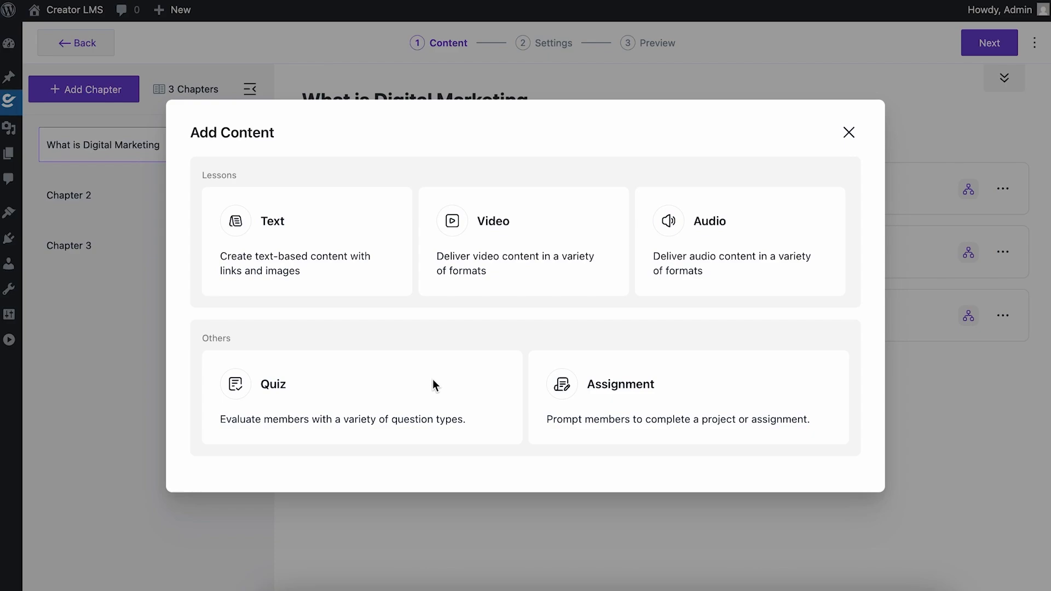
left_click(621, 411)
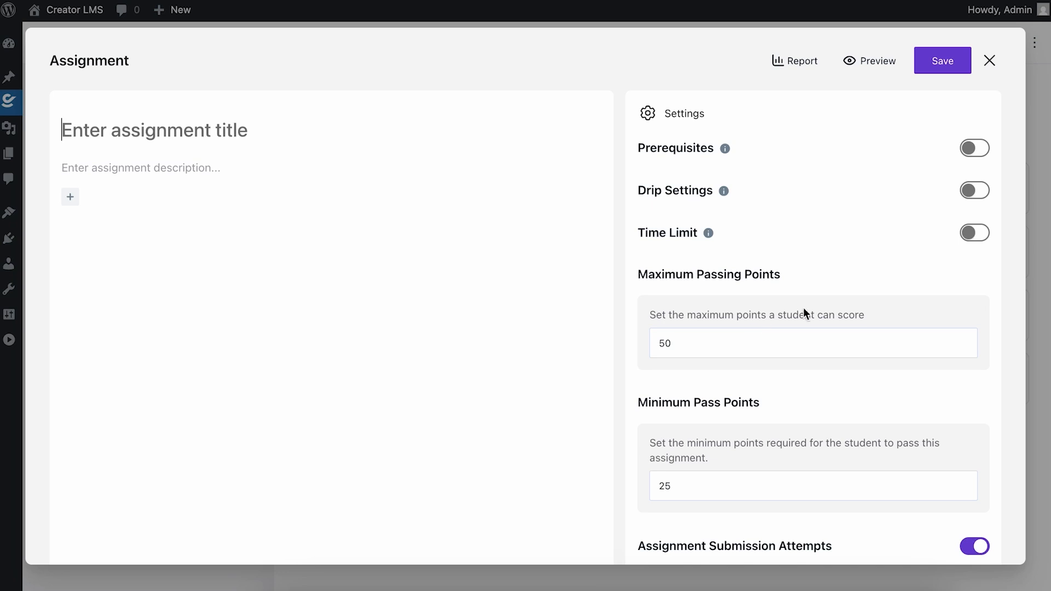
left_click(989, 61)
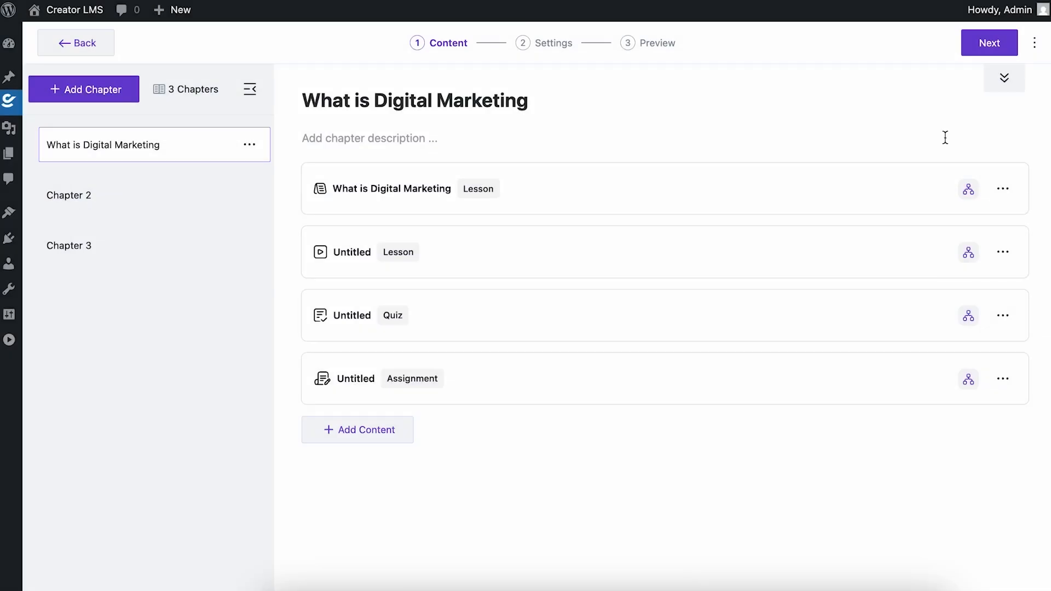
Step: Review the course's basic settings and continue to the course summary to check its entries, including course duration
scroll(331, 451, "down", 1)
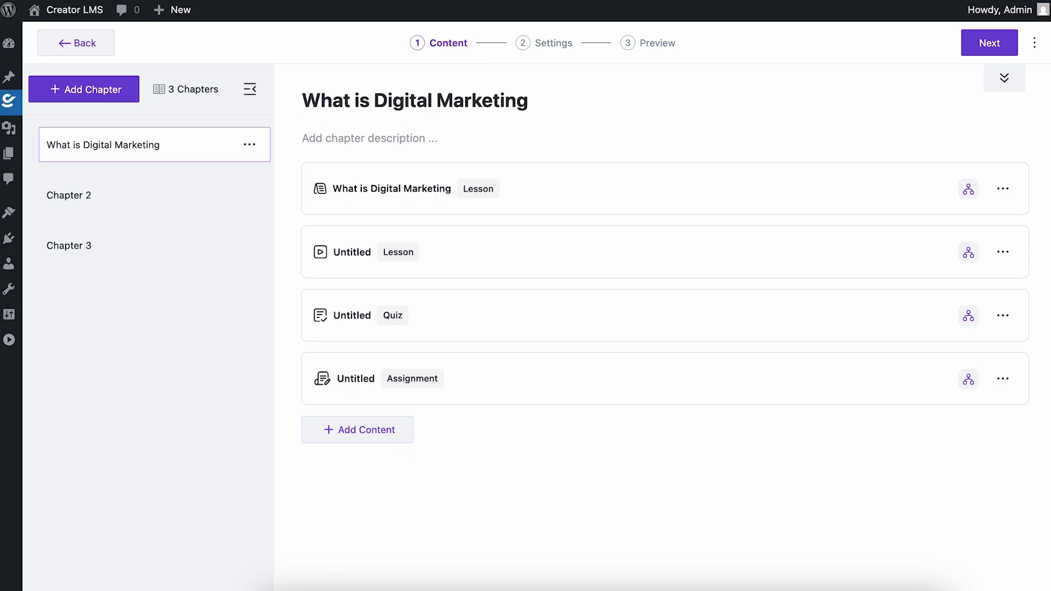
left_click(1008, 46)
scroll(379, 303, "down", 3)
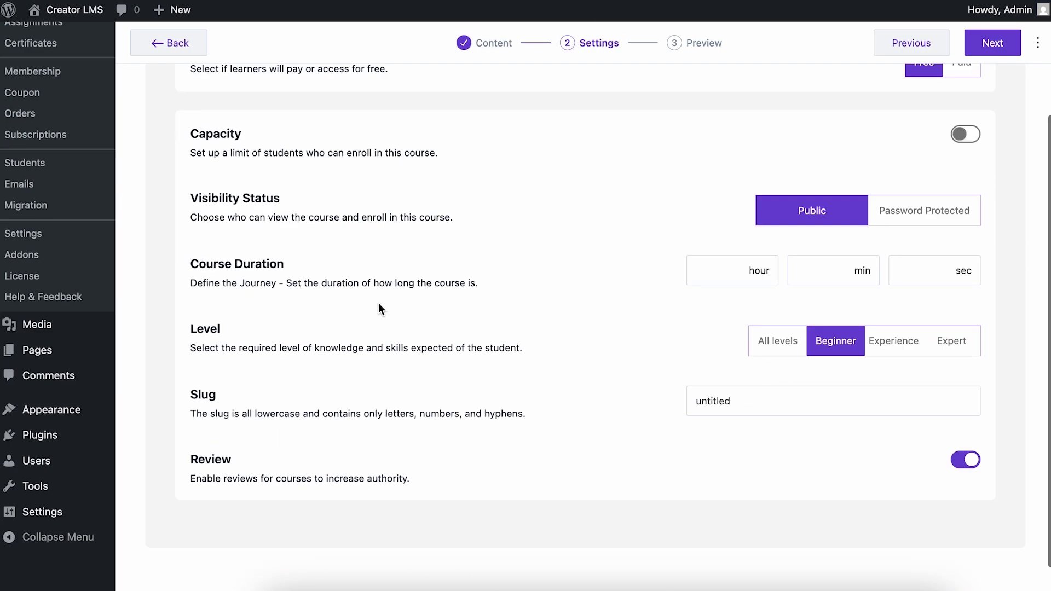
scroll(379, 303, "up", 3)
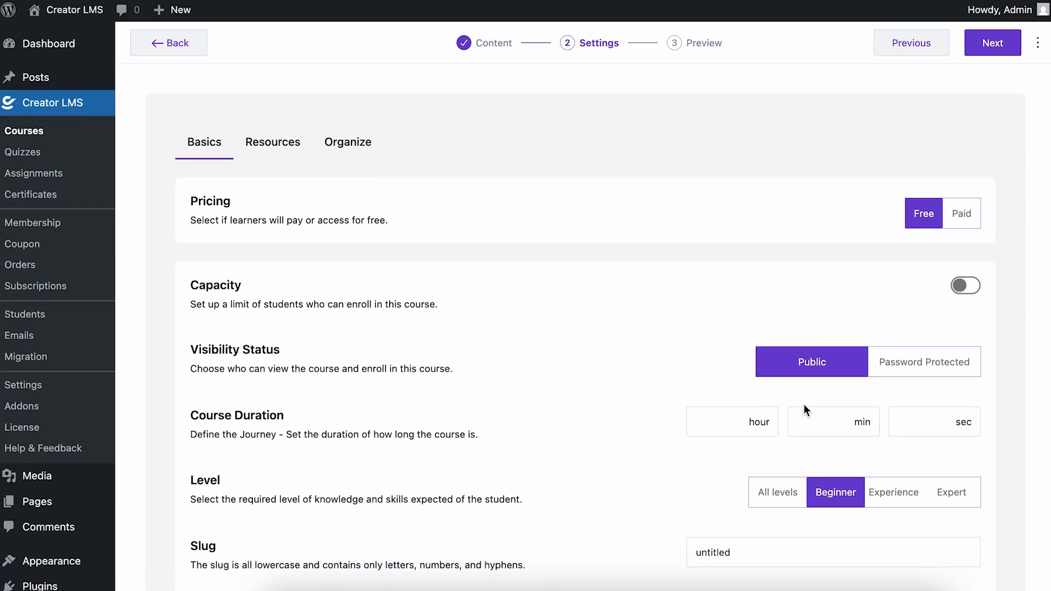
scroll(438, 433, "down", 3)
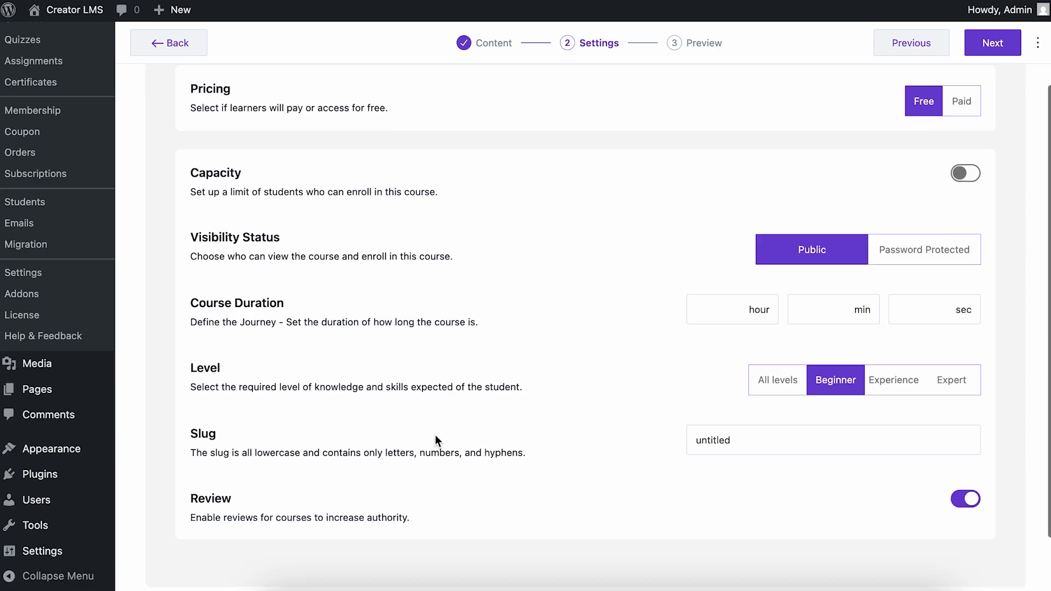
scroll(436, 439, "up", 4)
scroll(436, 439, "down", 1)
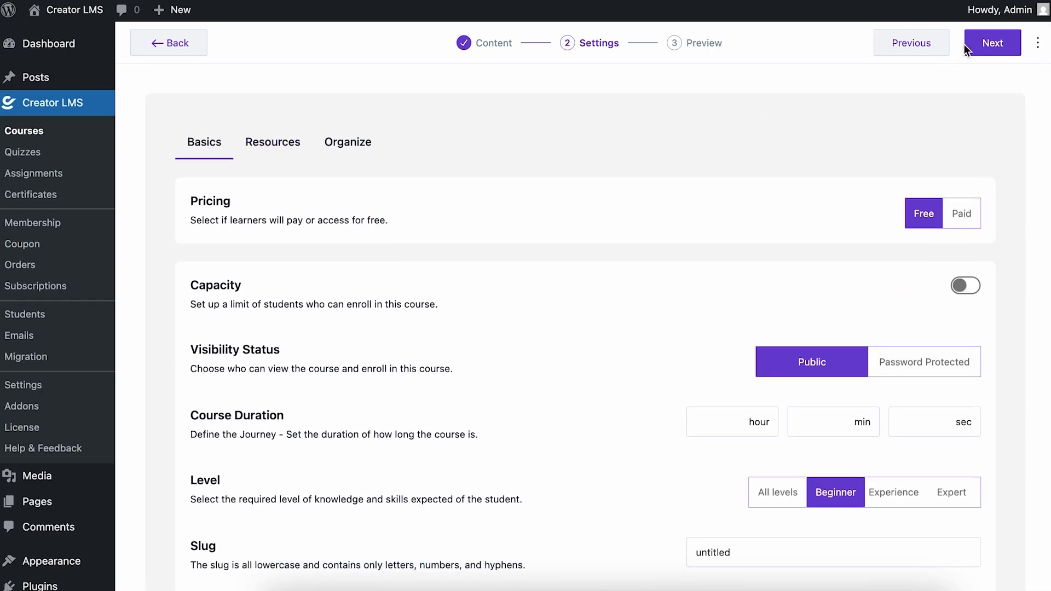
left_click(990, 49)
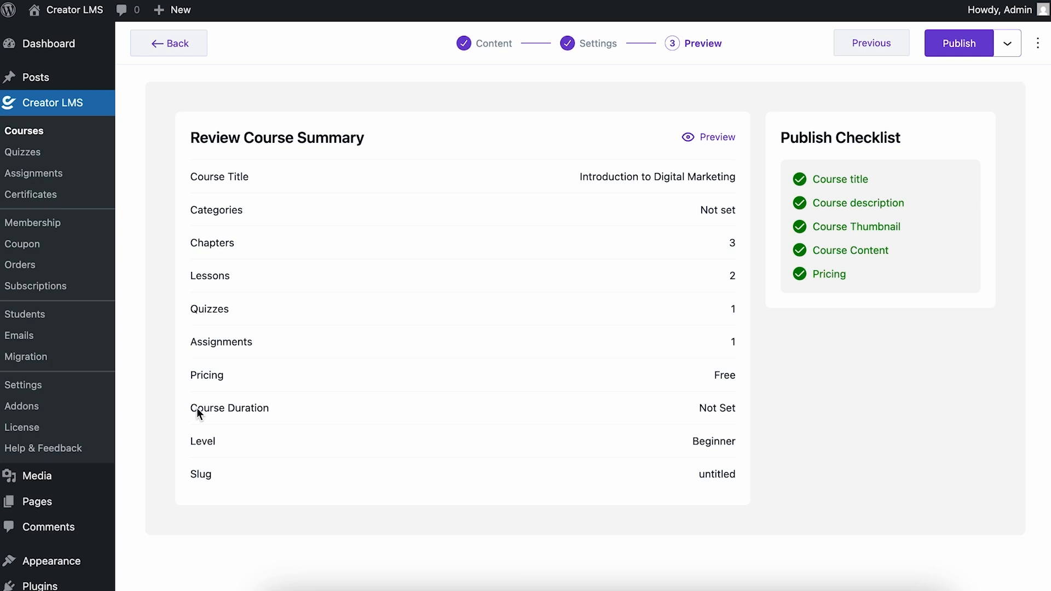
left_click_drag(197, 412, 728, 400)
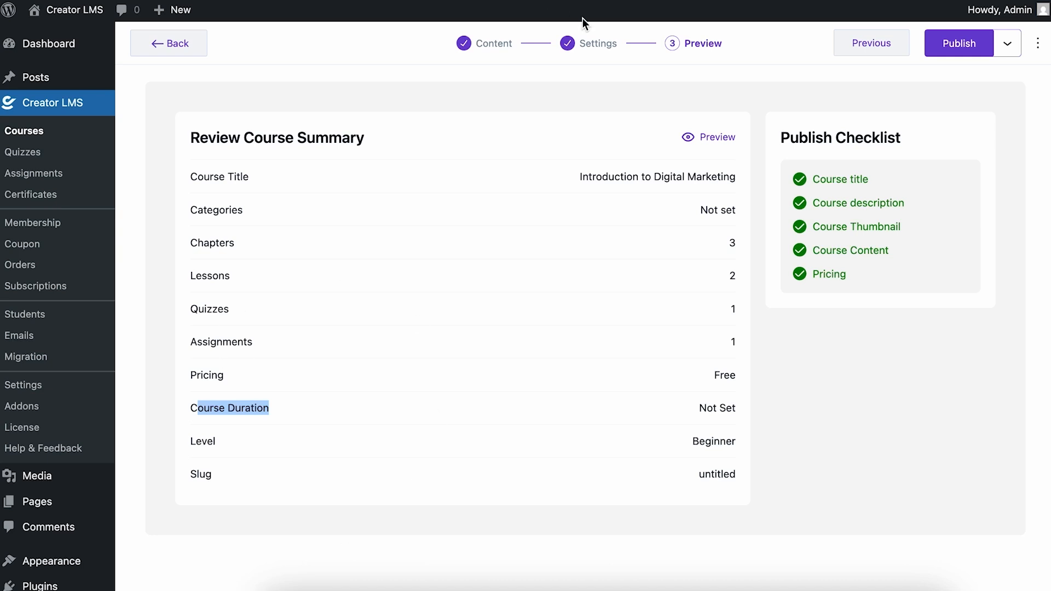
Step: Return to the course settings, set the slug to digital-marketing, and check it in the course summary
left_click(586, 42)
scroll(481, 311, "down", 5)
double_click(783, 380)
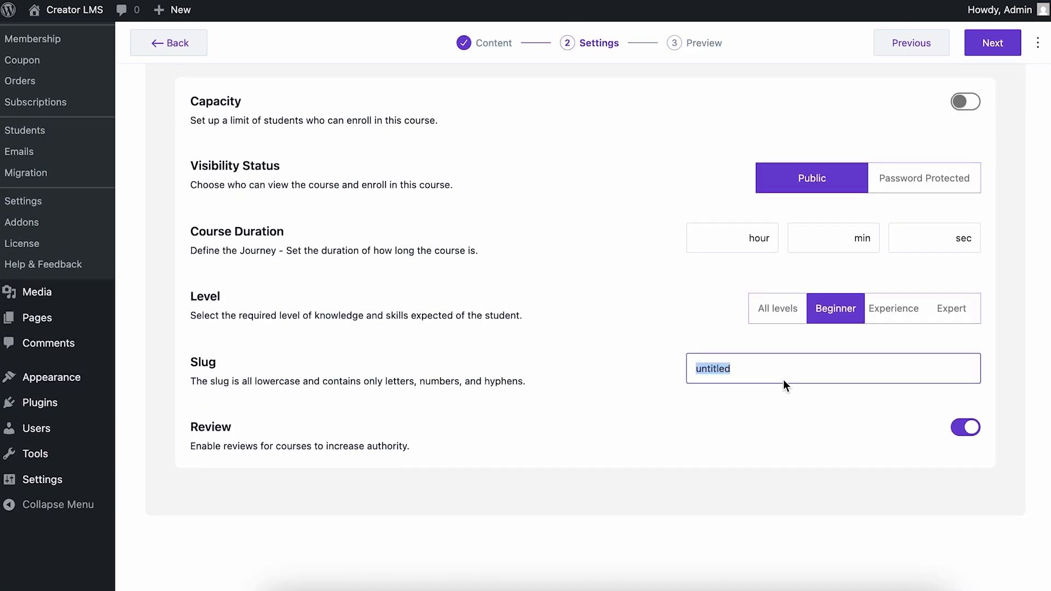
type("digital-marketin")
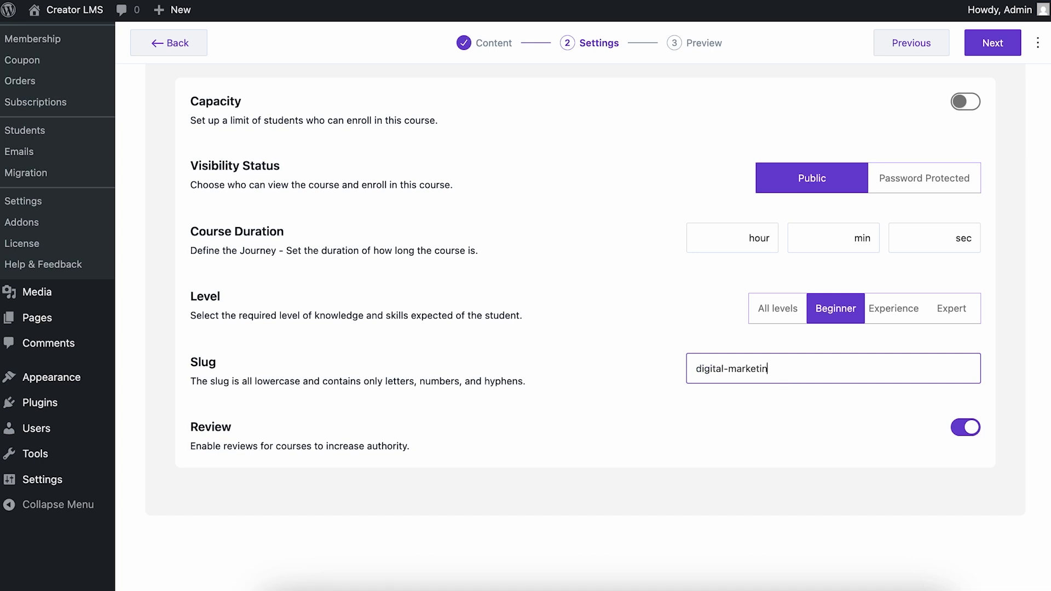
type("g")
scroll(840, 318, "up", 4)
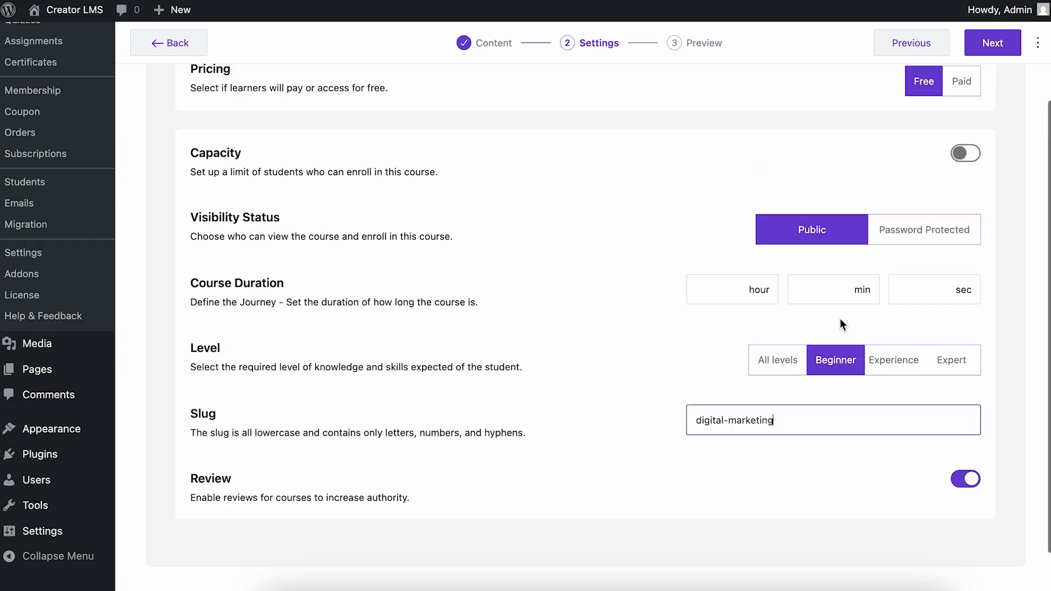
left_click(993, 47)
left_click_drag(650, 475, 741, 475)
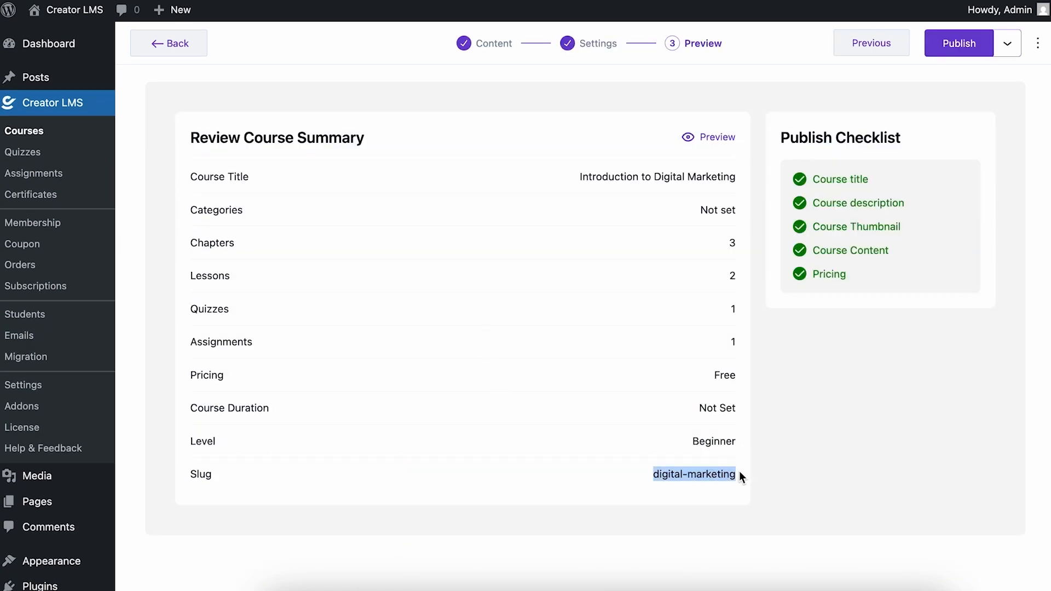
Step: Preview the course's public page and look through its content, rating and enrollment sections
left_click(709, 139)
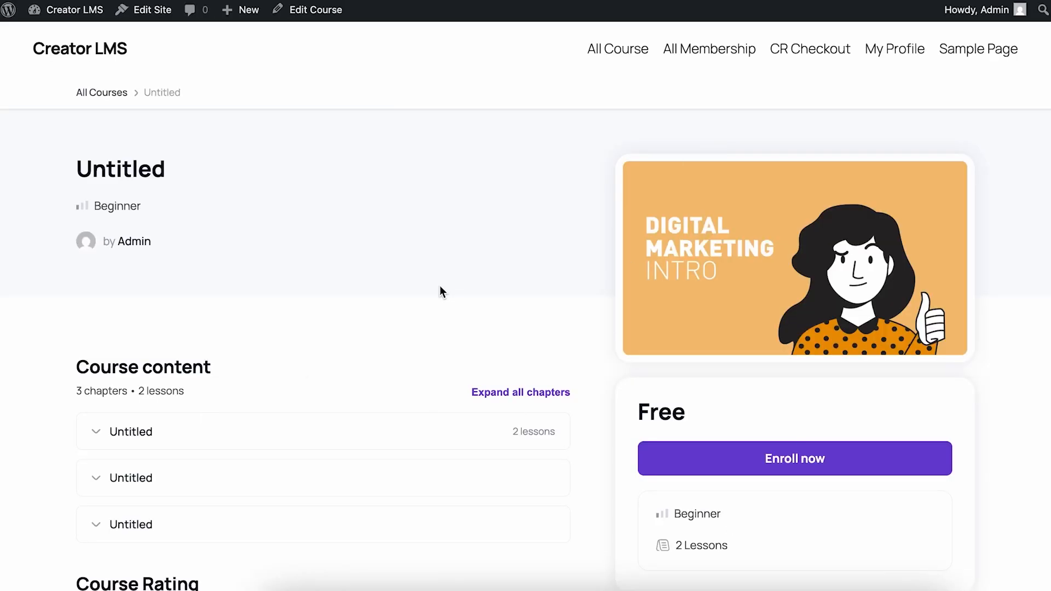
scroll(439, 287, "down", 5)
scroll(442, 291, "down", 5)
scroll(442, 291, "up", 10)
scroll(492, 337, "down", 7)
scroll(493, 336, "up", 4)
scroll(493, 337, "up", 4)
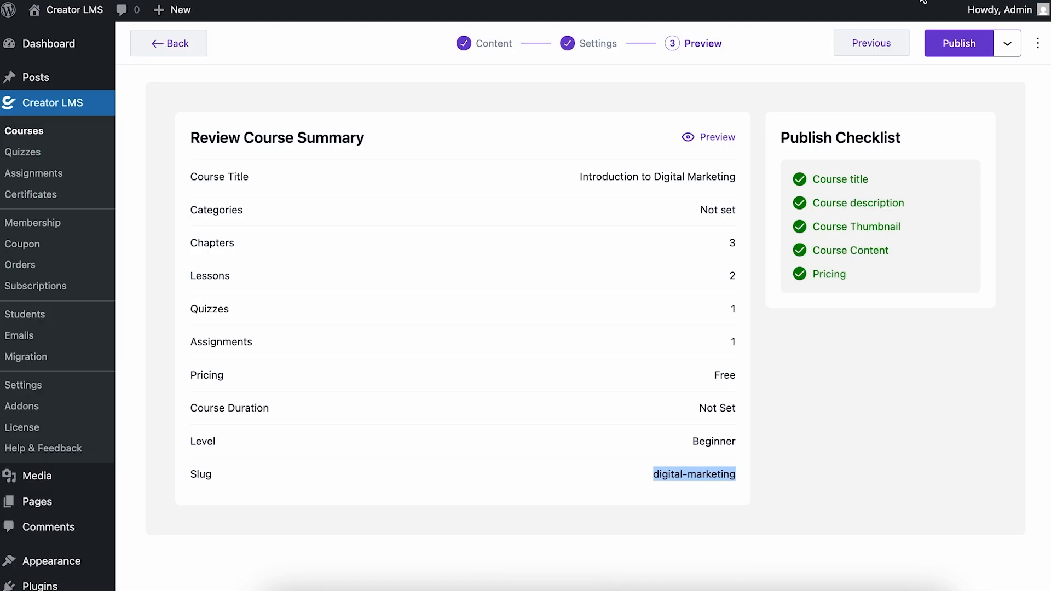
Step: Publish the course
left_click(945, 35)
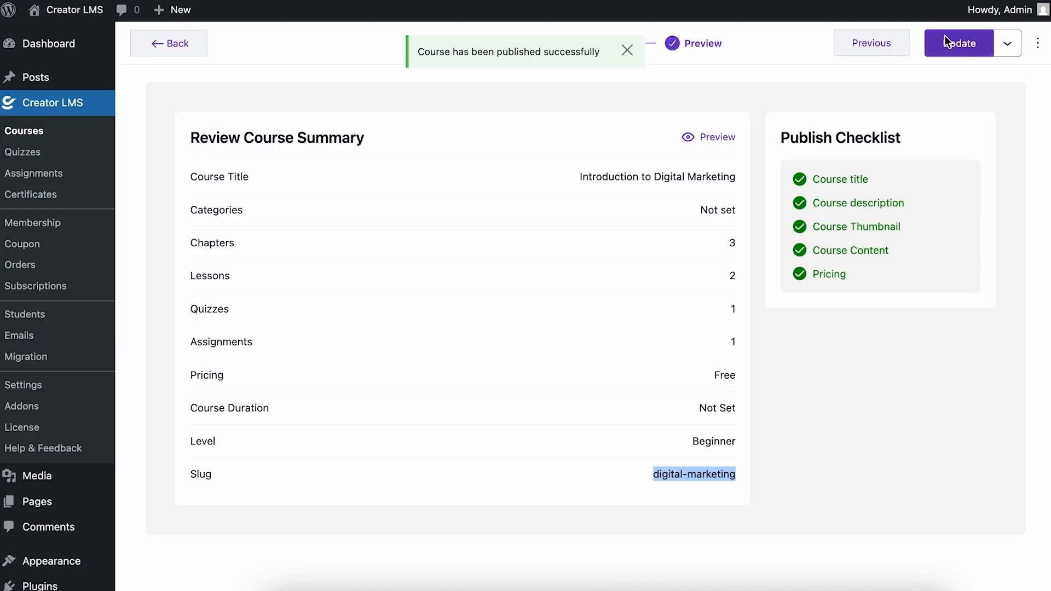
Step: Look at the course's Schedule date and time options and close them without saving
left_click(1002, 53)
left_click(1000, 51)
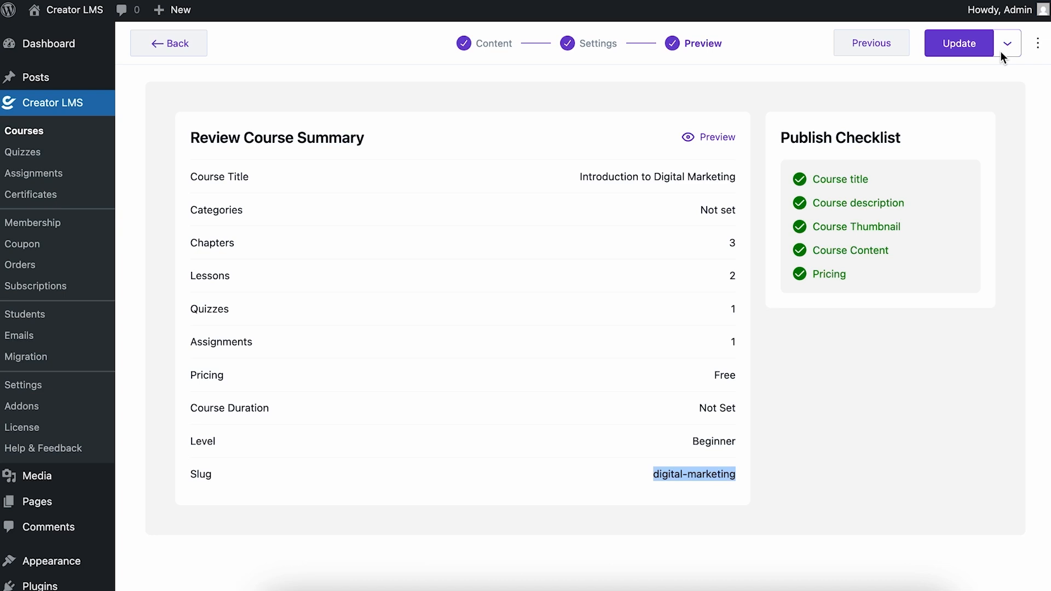
left_click(1000, 51)
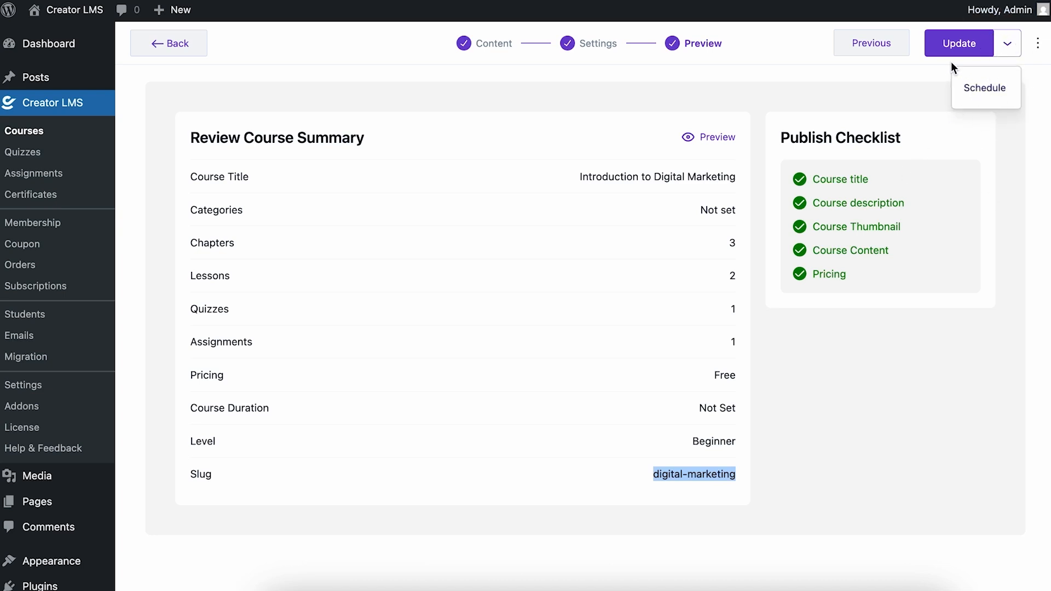
left_click(983, 87)
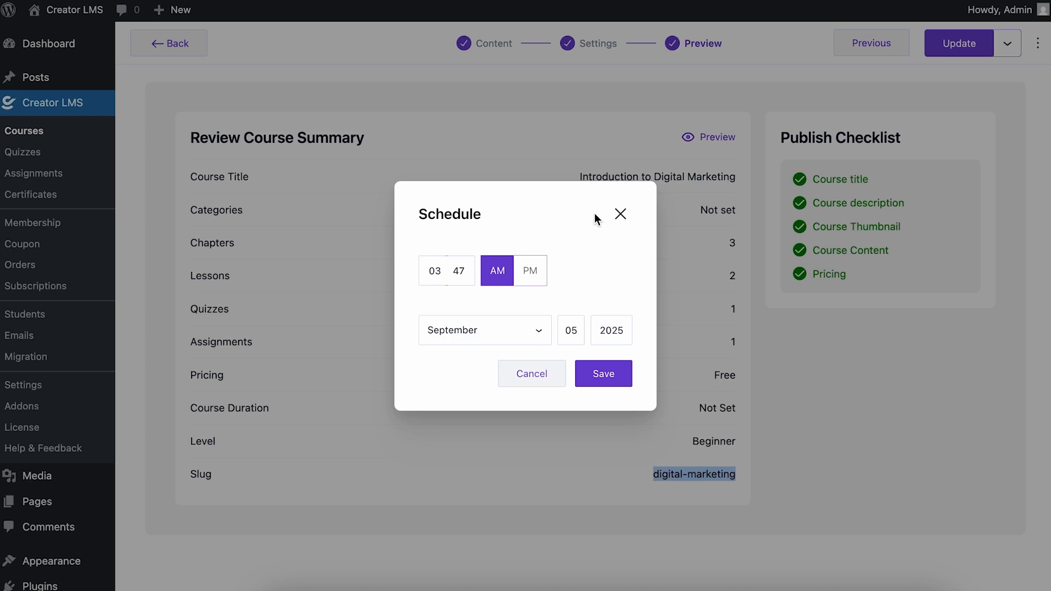
left_click(620, 213)
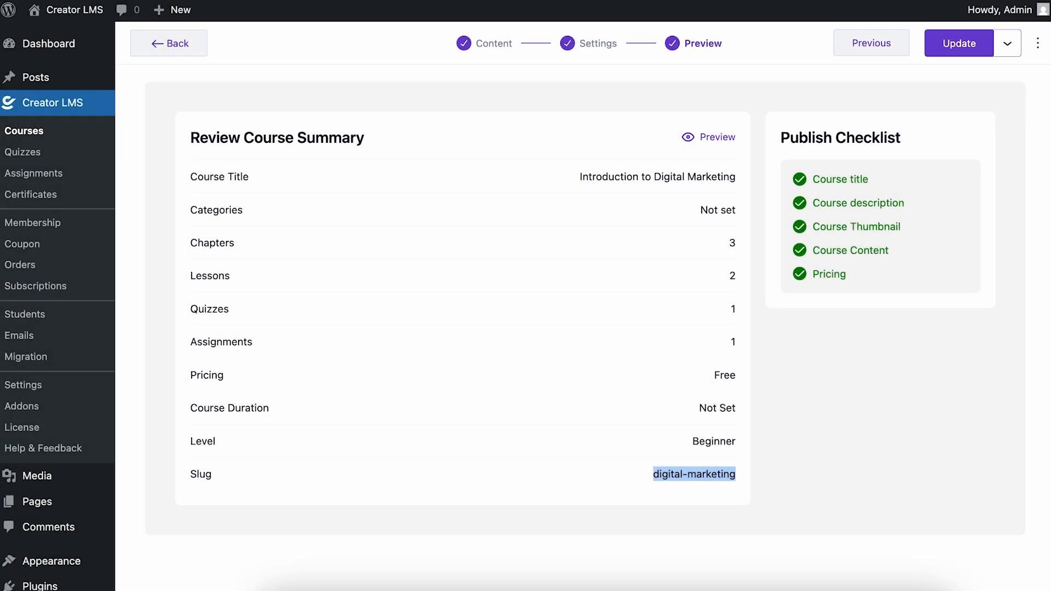
Step: Exit the course builder
left_click(184, 38)
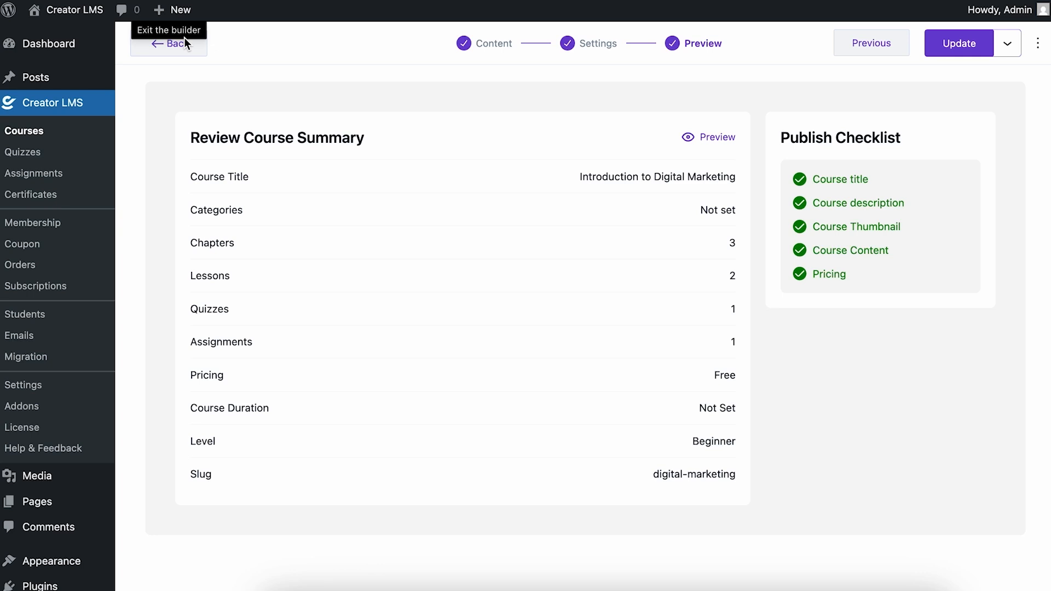